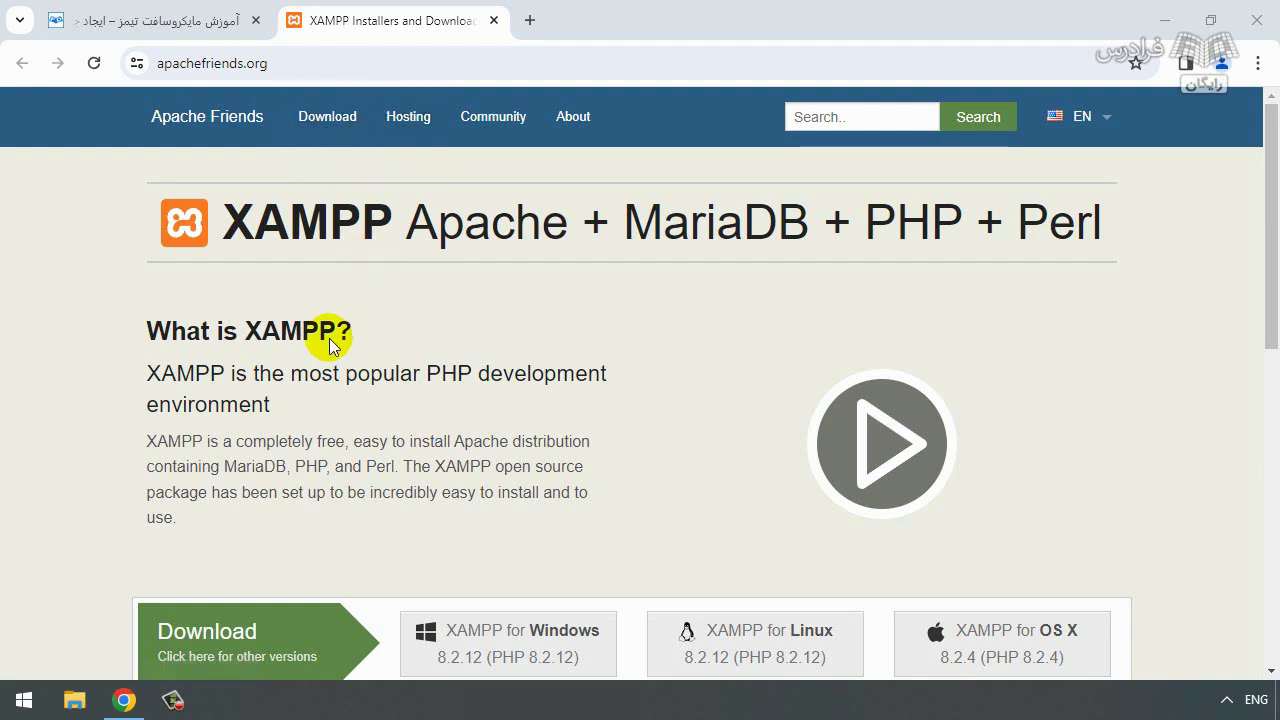
- Download the XAMPP for Windows 8.2.12 installer from the Apache Friends home page
{"action": "scroll", "coordinate": [333, 343], "scroll_direction": "down", "scroll_amount": 1}
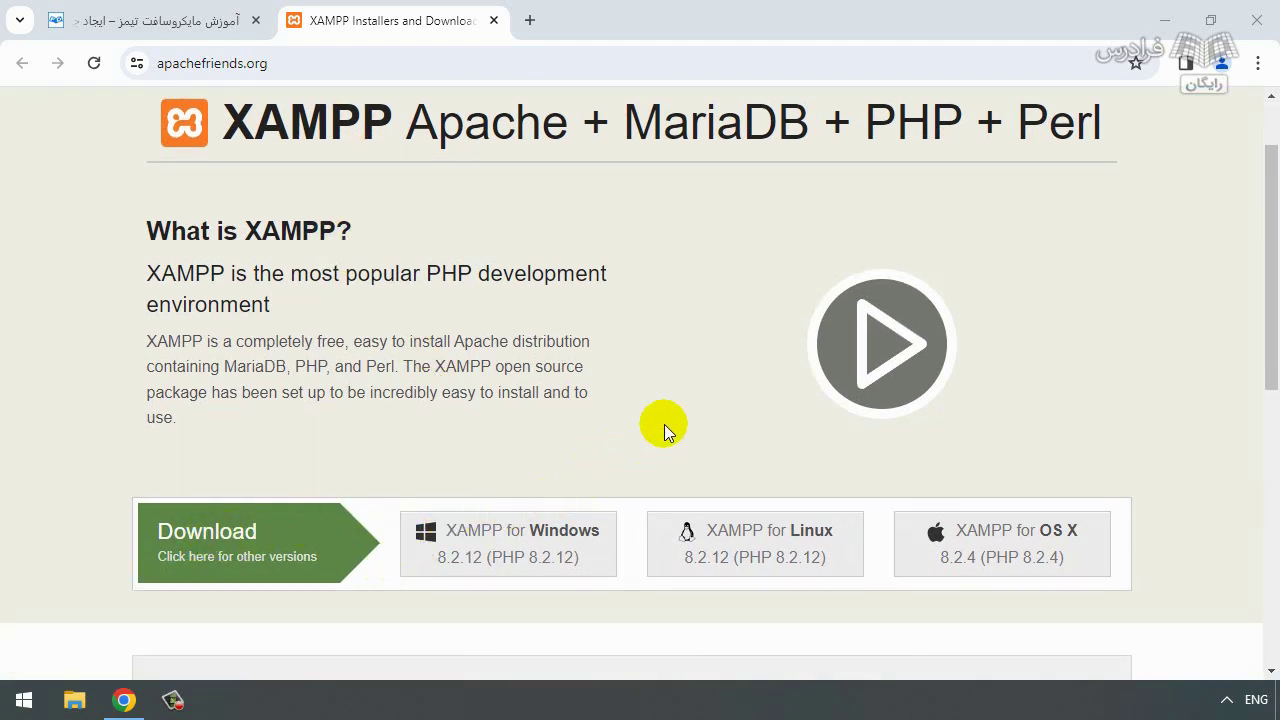
{"action": "scroll", "coordinate": [664, 424], "scroll_direction": "up", "scroll_amount": 1}
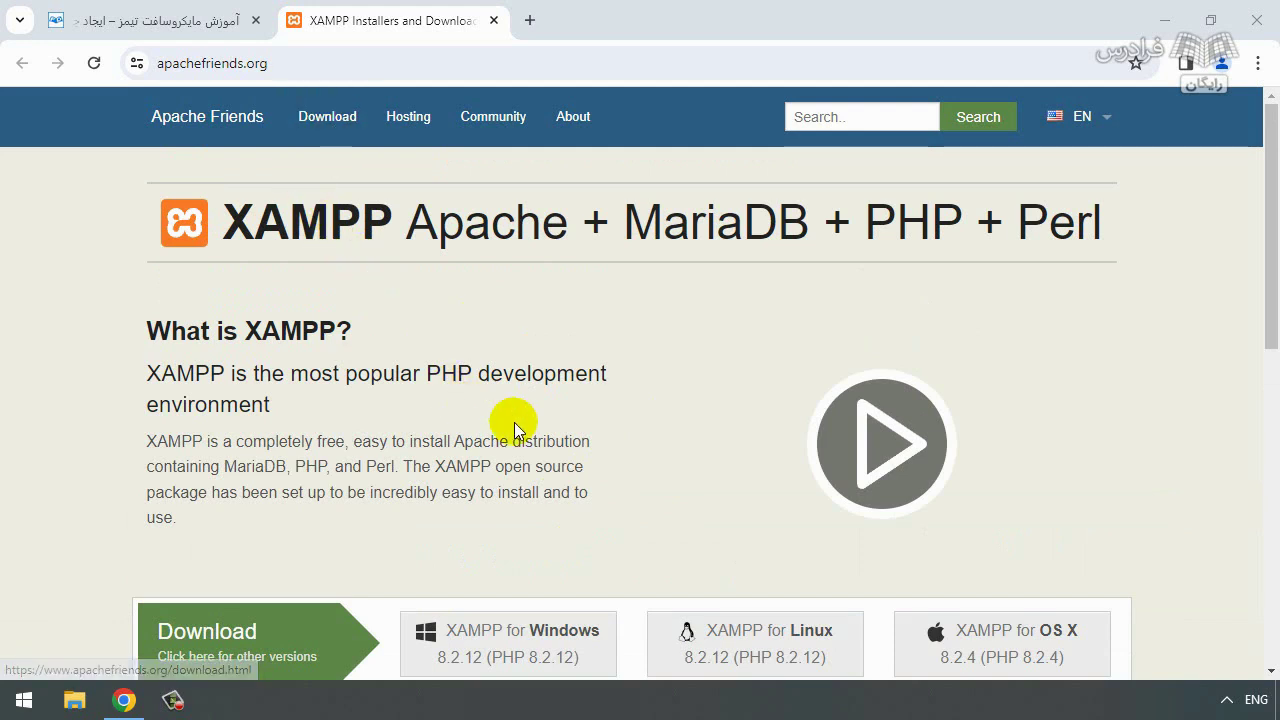
{"action": "scroll", "coordinate": [231, 547], "scroll_direction": "down", "scroll_amount": 1}
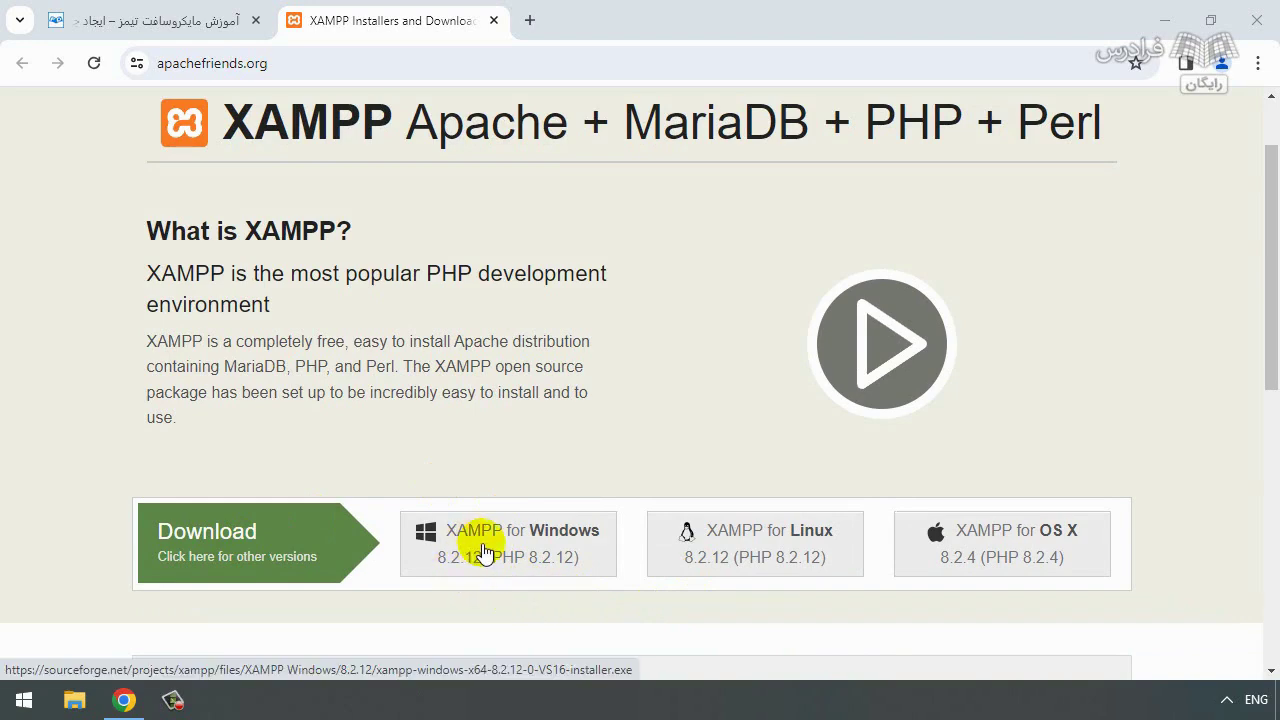
{"action": "left_click", "coordinate": [546, 575]}
- Open the site's Download page and examine the XAMPP versions offered for Windows
{"action": "scroll", "coordinate": [300, 240], "scroll_direction": "up", "scroll_amount": 1}
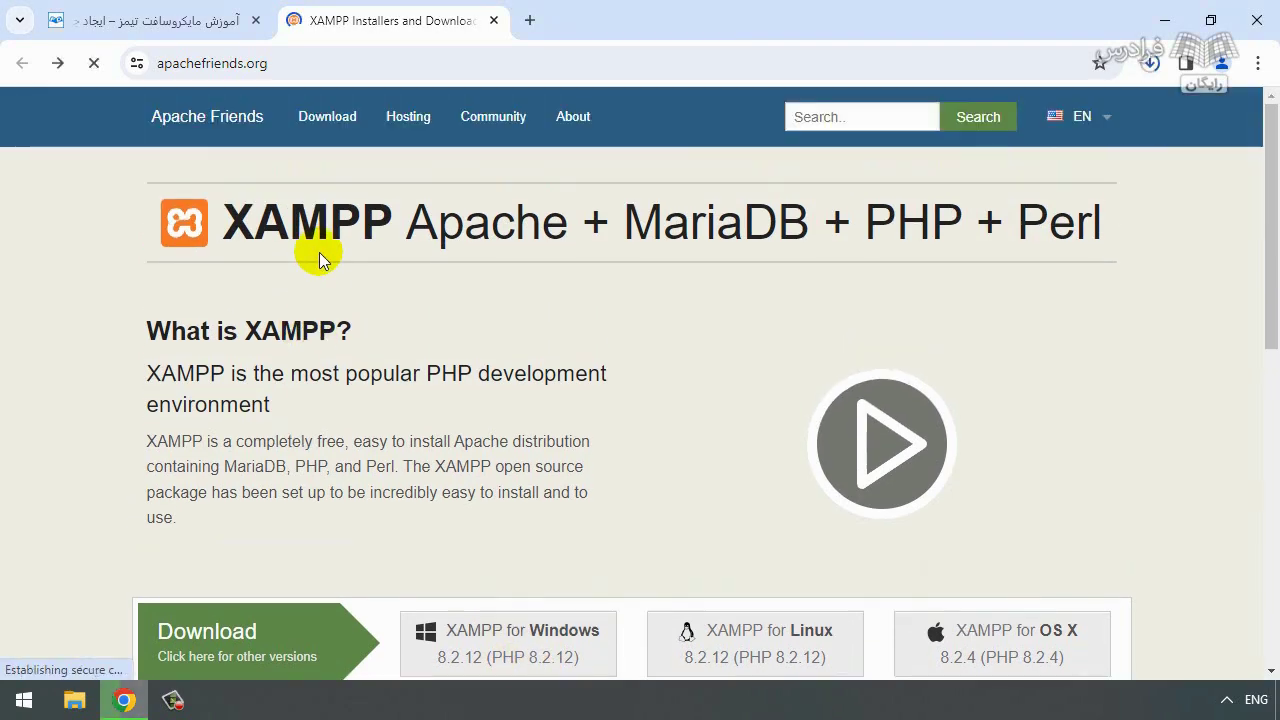
{"action": "left_click", "coordinate": [334, 126]}
{"action": "scroll", "coordinate": [92, 357], "scroll_direction": "down", "scroll_amount": 3}
{"action": "scroll", "coordinate": [92, 357], "scroll_direction": "up", "scroll_amount": 2}
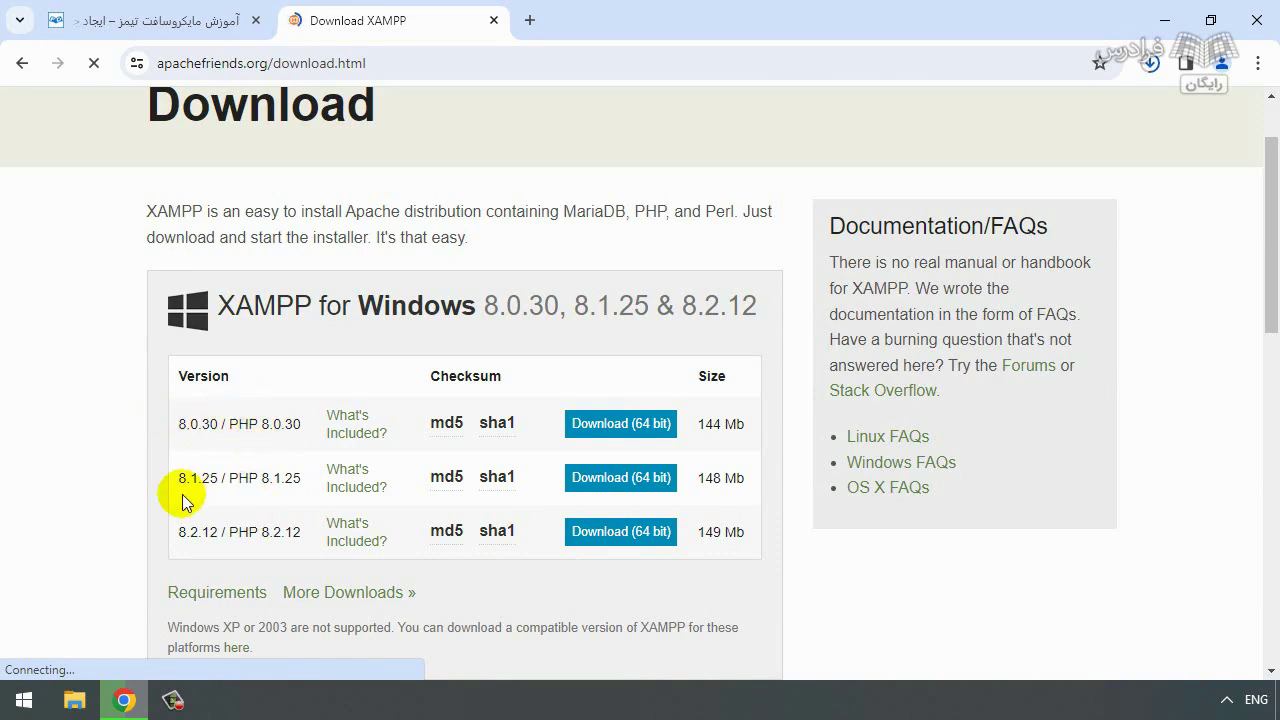
{"action": "scroll", "coordinate": [180, 480], "scroll_direction": "down", "scroll_amount": 1}
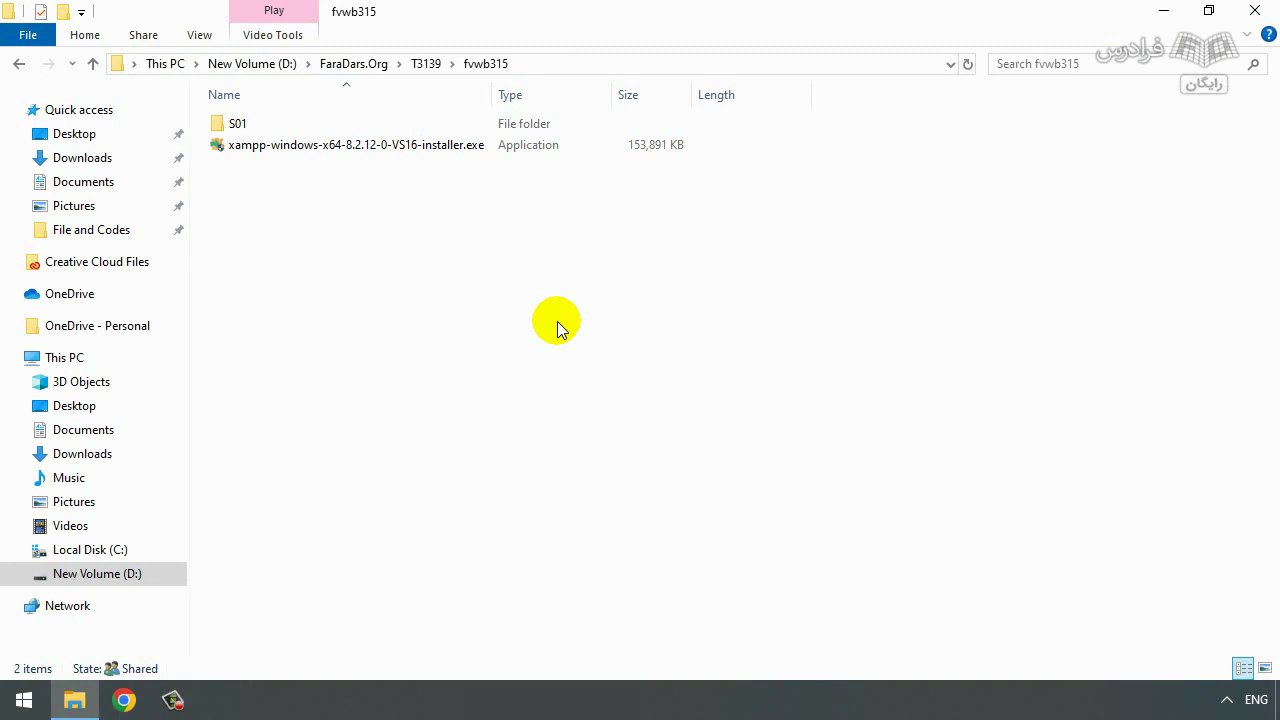
- Run xampp-windows-x64-8.2.12-0-VS16-installer.exe from the fvwb315 folder and agree to continue despite the running antivirus
{"action": "left_click", "coordinate": [298, 150]}
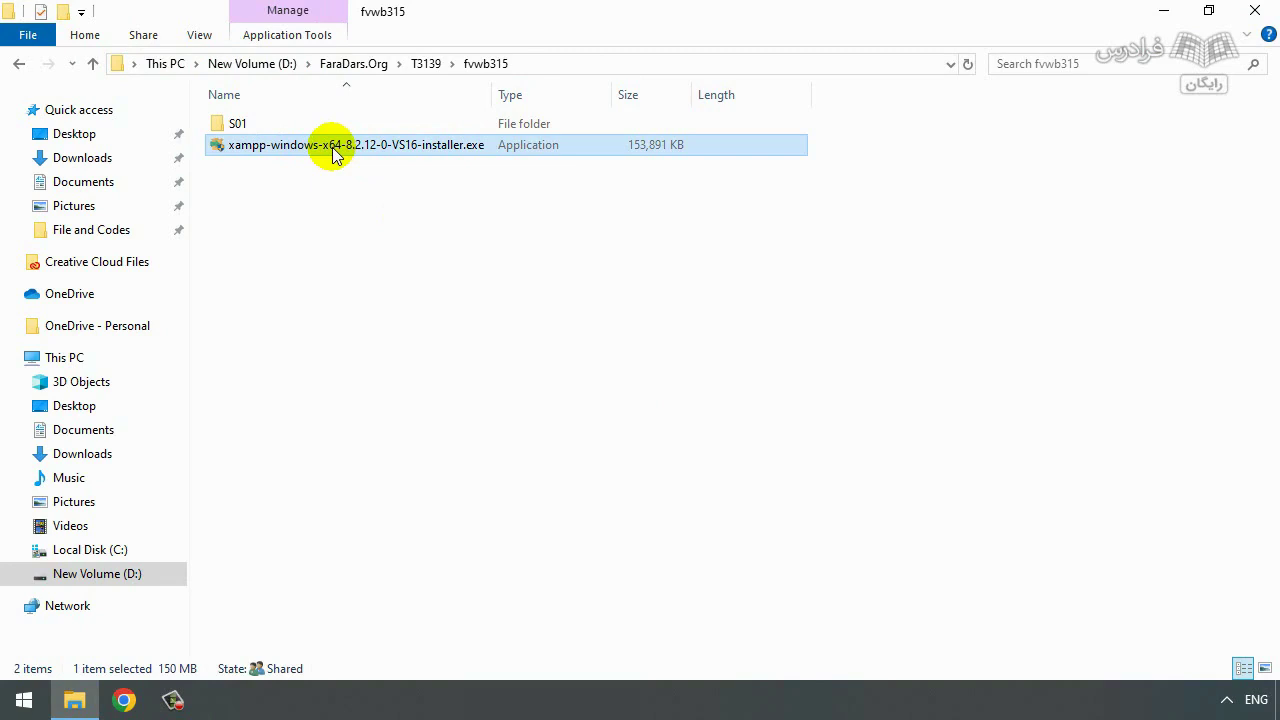
{"action": "double_click", "coordinate": [333, 153]}
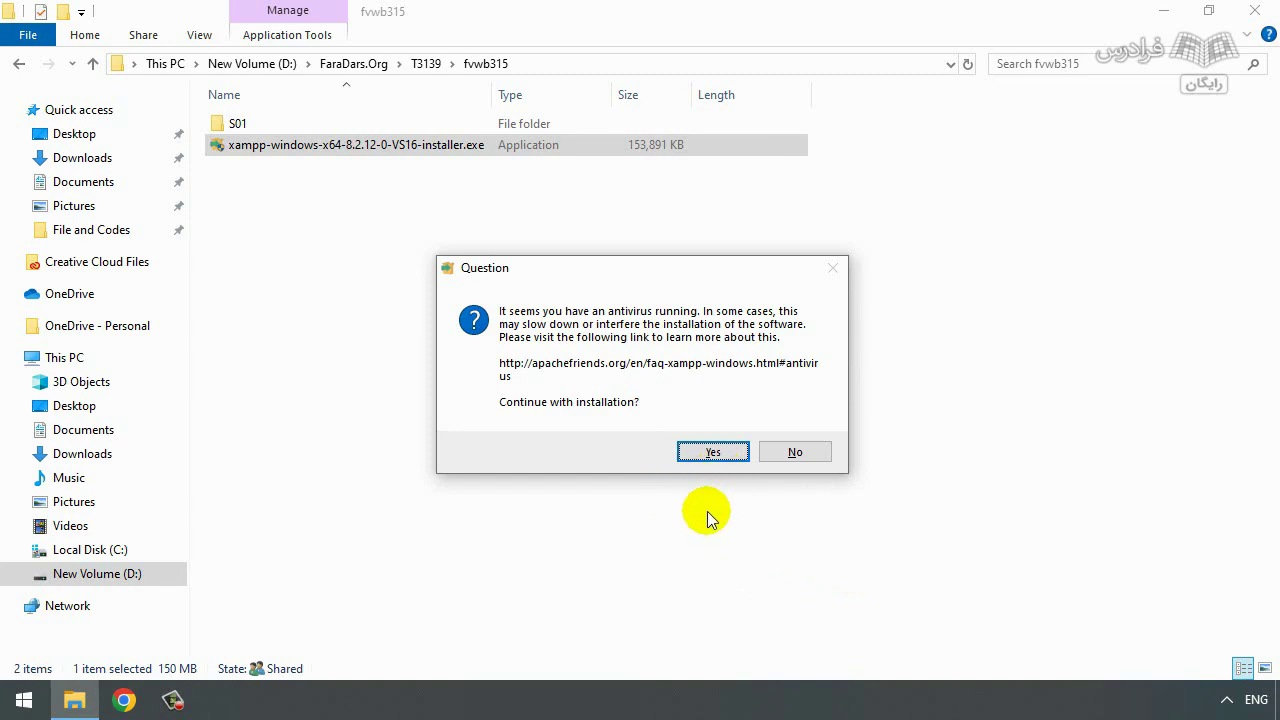
{"action": "left_click", "coordinate": [708, 456]}
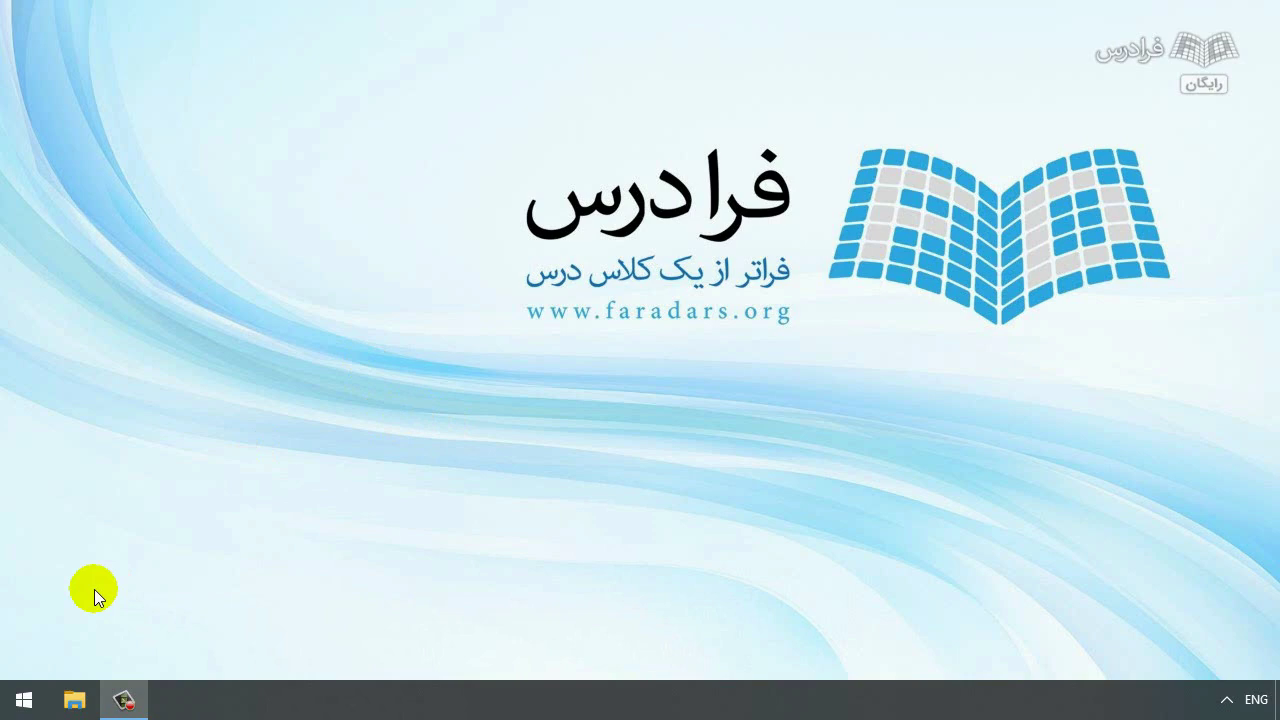
- Find the User Account Control settings with the search term "uac" and set the notification level to Never notify
{"action": "left_click", "coordinate": [18, 697]}
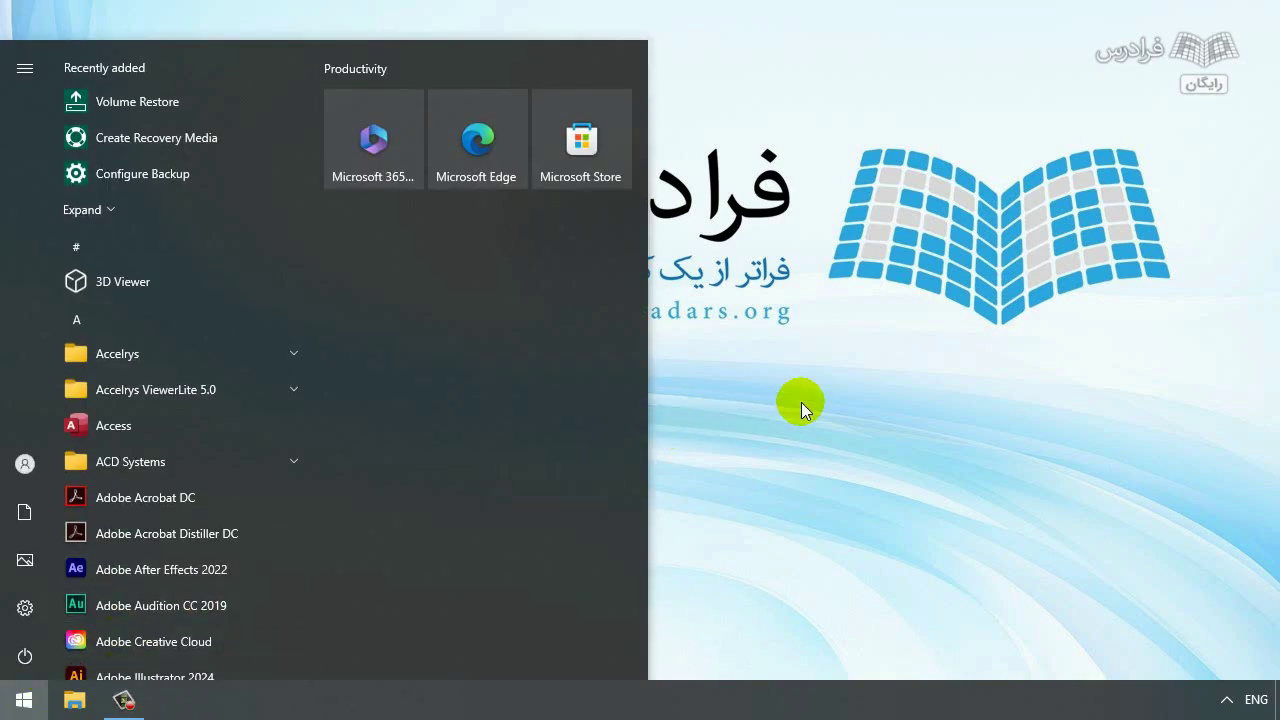
{"action": "type", "text": "uac"}
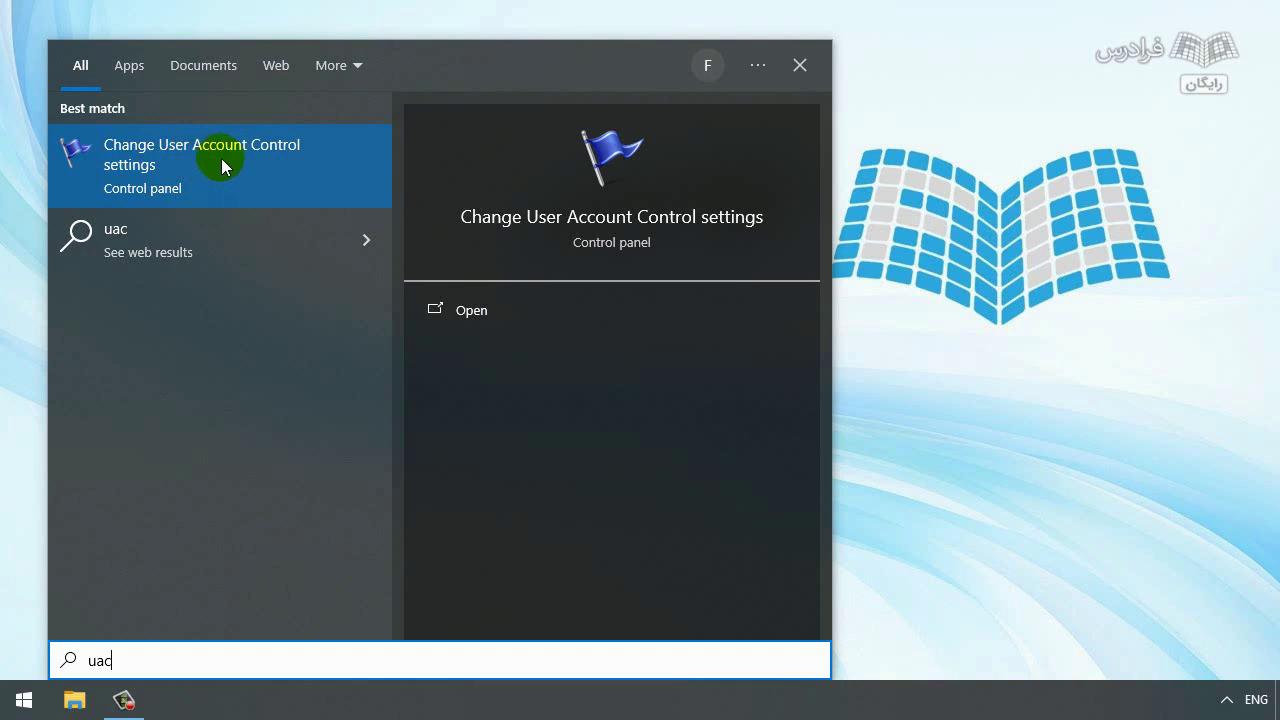
{"action": "left_click", "coordinate": [221, 158]}
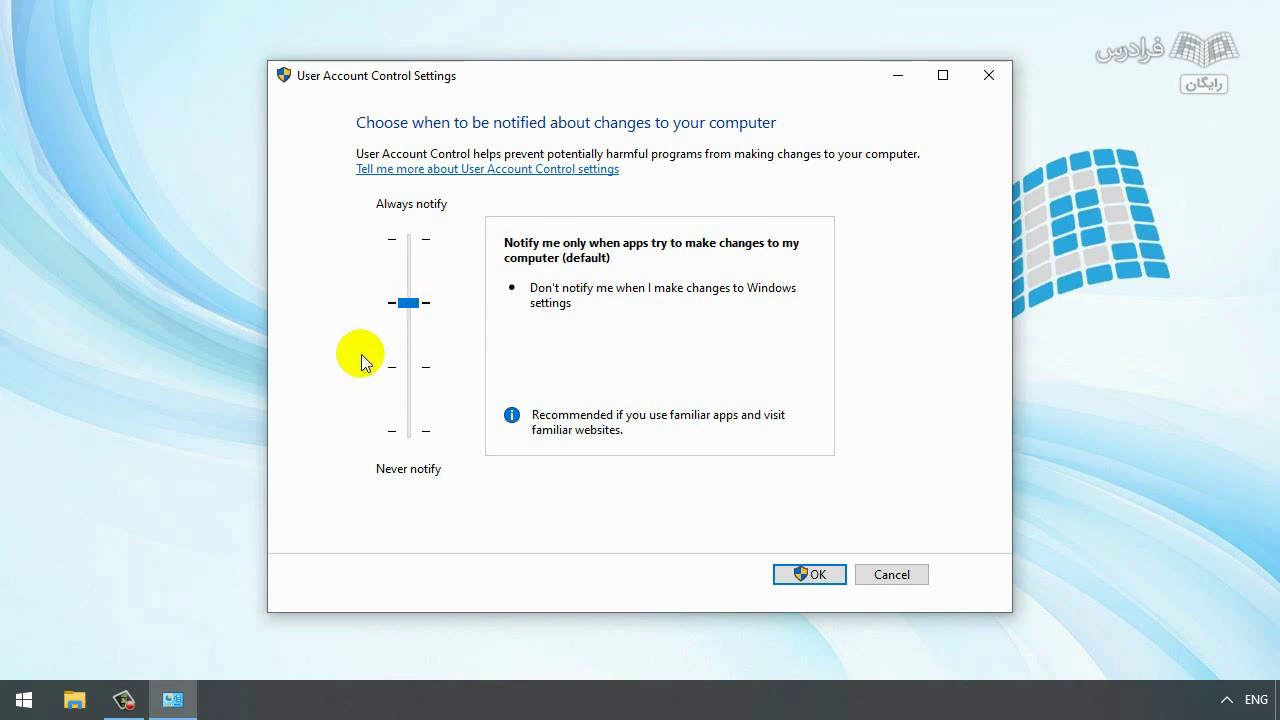
{"action": "left_click", "coordinate": [408, 440]}
{"action": "left_click", "coordinate": [409, 443]}
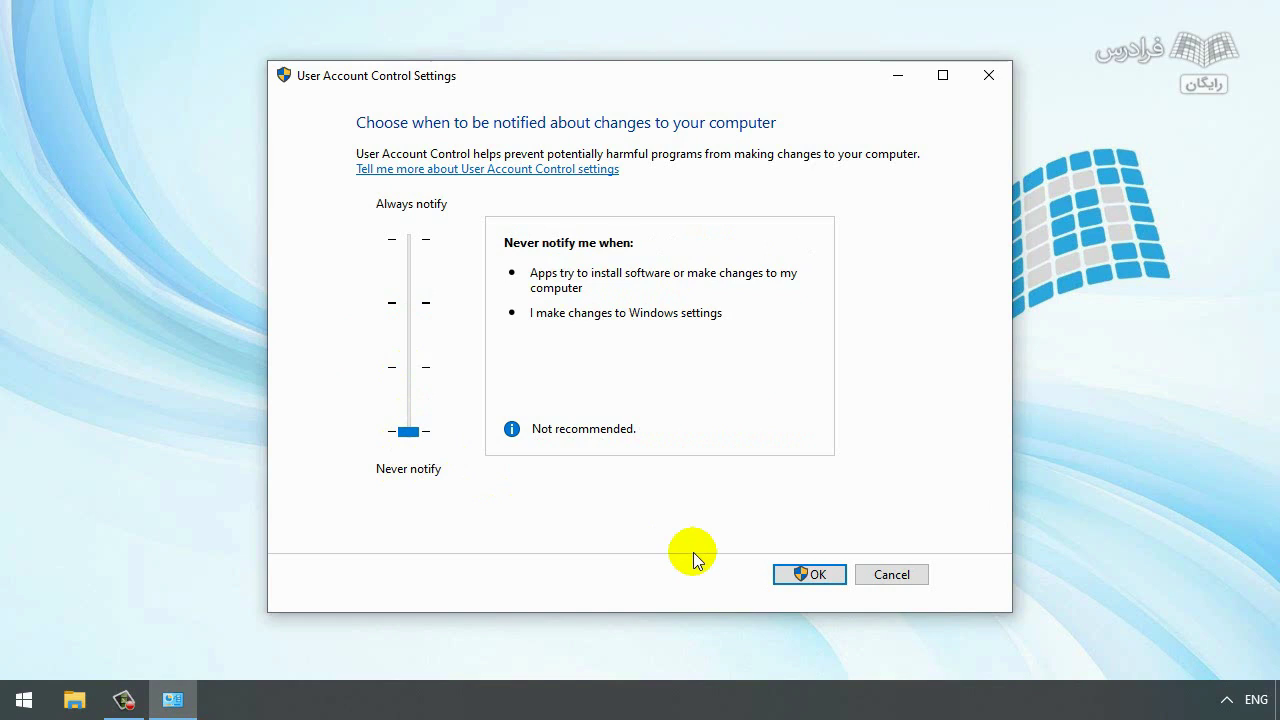
{"action": "left_click", "coordinate": [806, 573]}
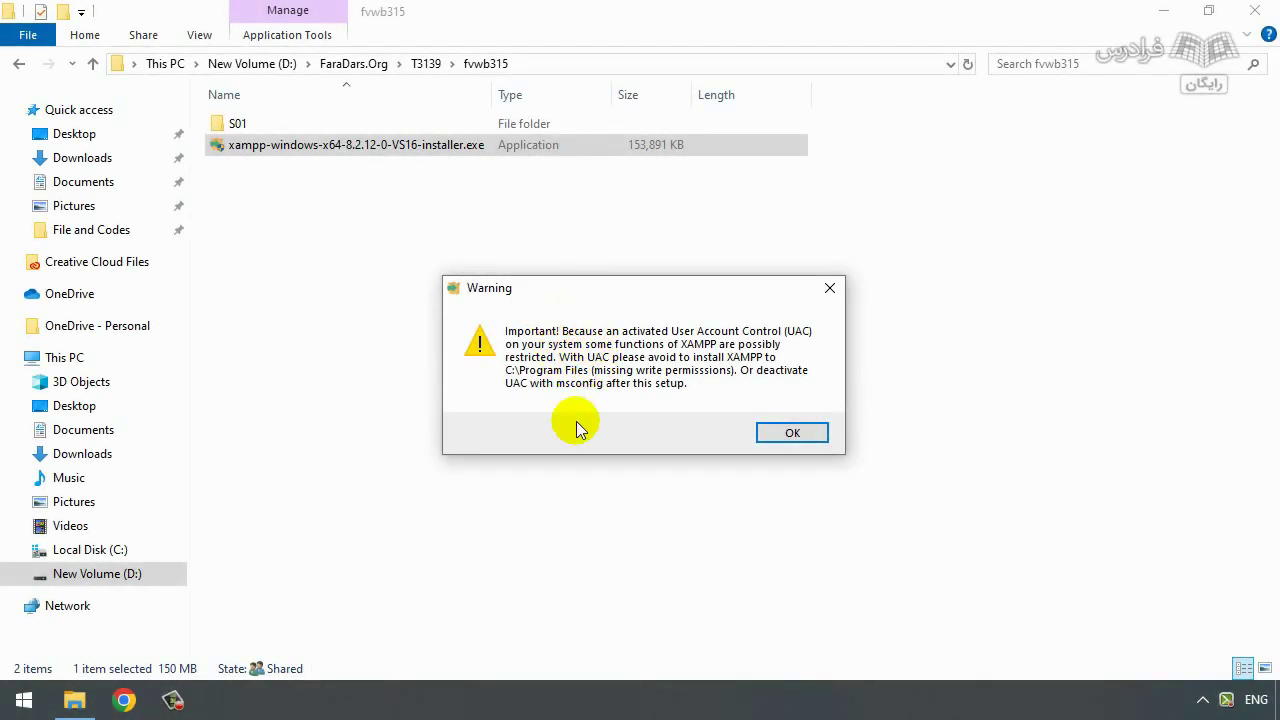
- Acknowledge the UAC warning, start the XAMPP setup wizard and accept the component list with every component selected
{"action": "left_click", "coordinate": [792, 434]}
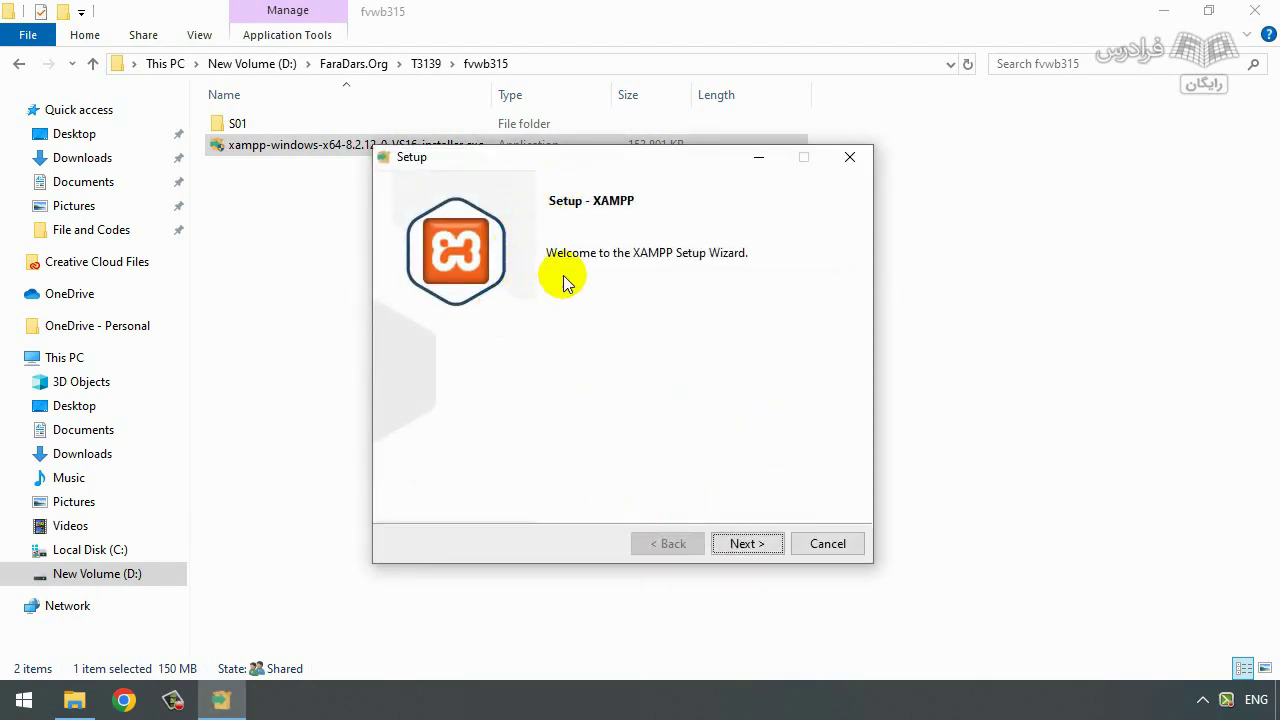
{"action": "left_click", "coordinate": [752, 547]}
{"action": "left_click_drag", "start_coordinate": [612, 400], "coordinate": [388, 312]}
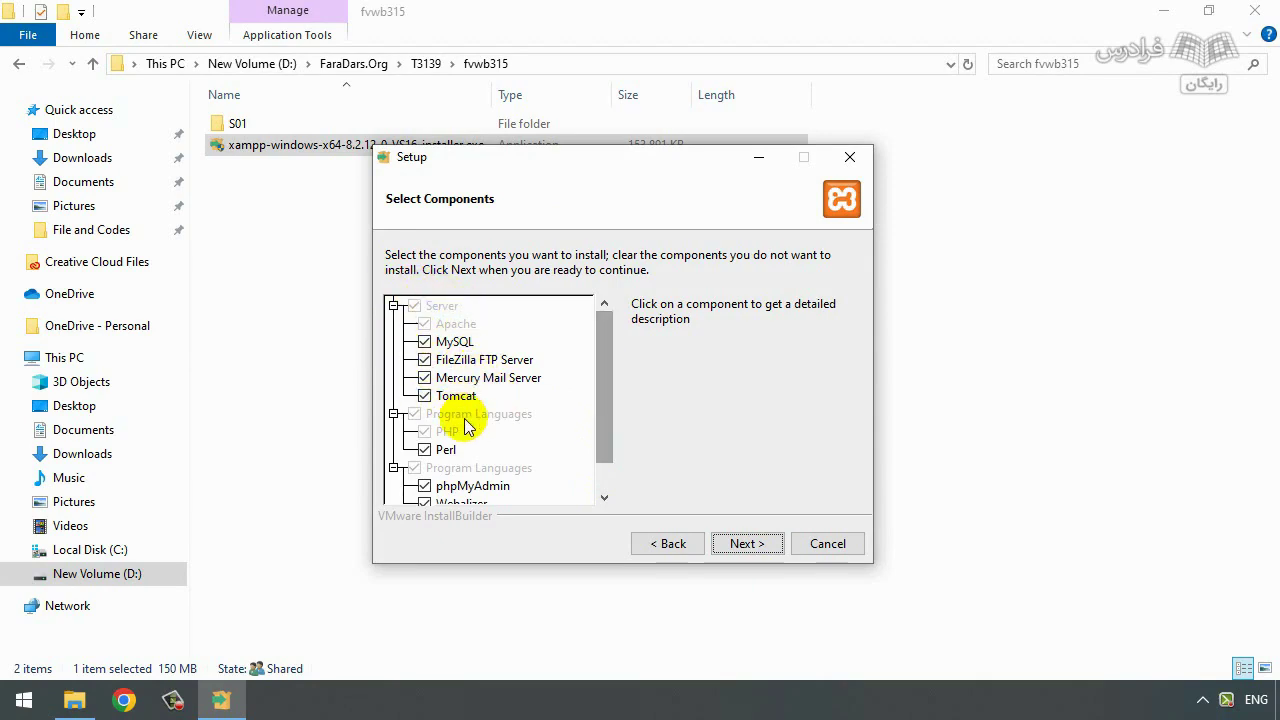
{"action": "scroll", "coordinate": [424, 455], "scroll_direction": "down", "scroll_amount": 1}
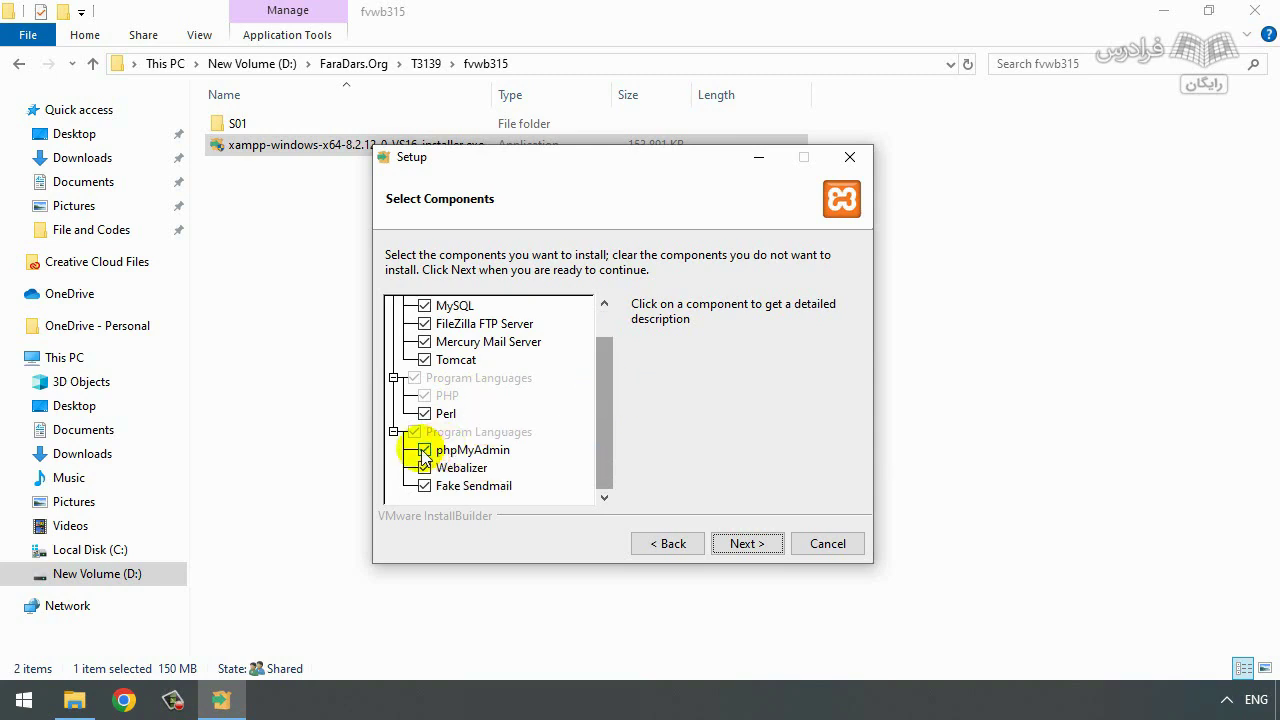
{"action": "left_click", "coordinate": [425, 451]}
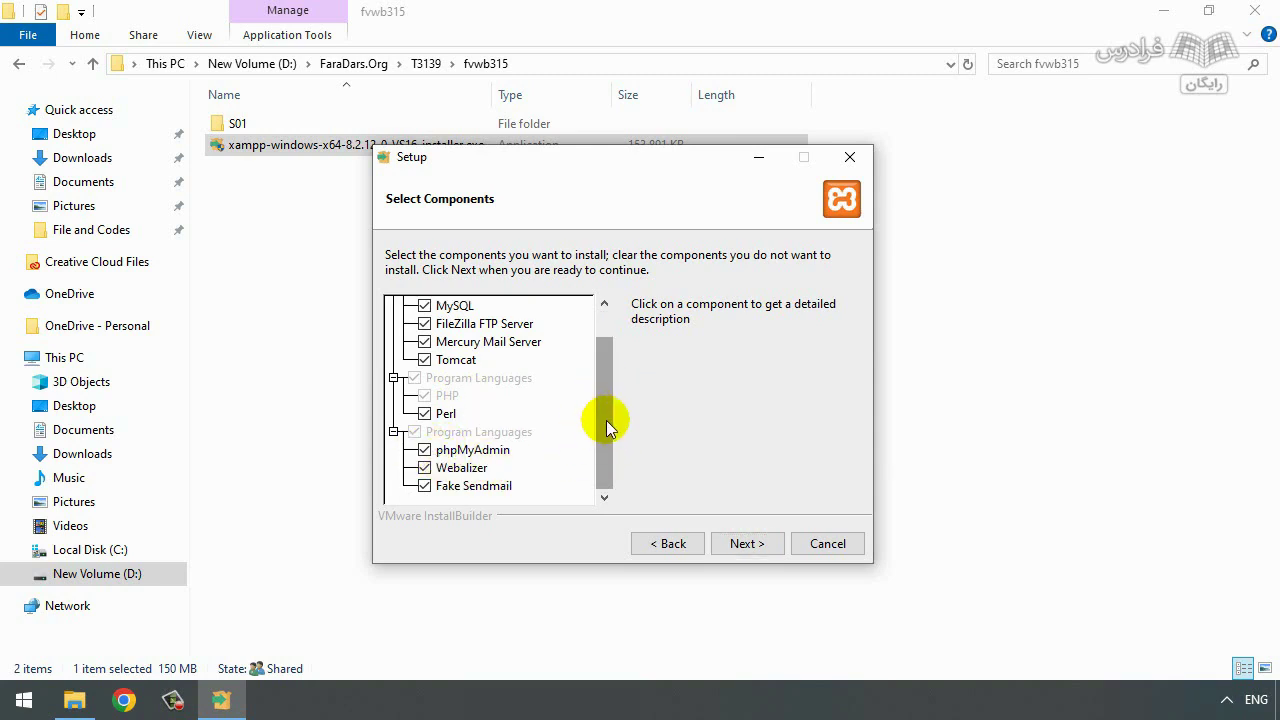
{"action": "left_click_drag", "start_coordinate": [606, 420], "coordinate": [604, 353]}
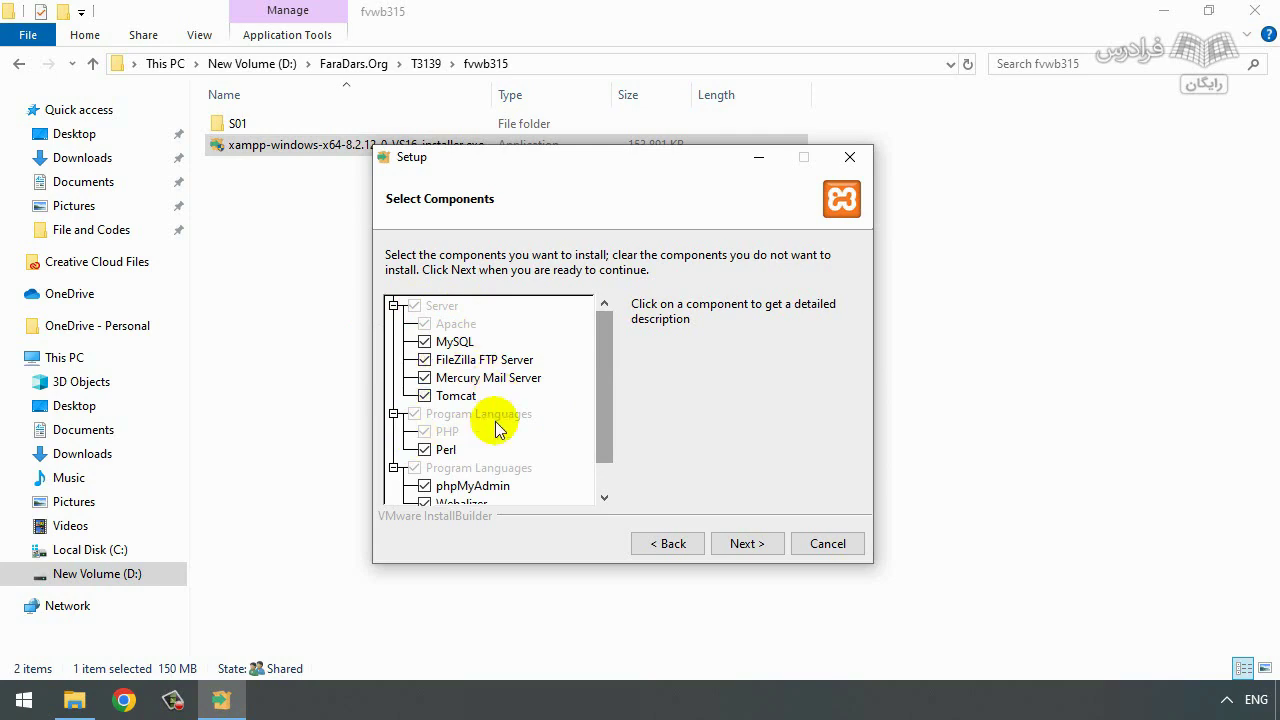
{"action": "left_click_drag", "start_coordinate": [603, 343], "coordinate": [608, 388]}
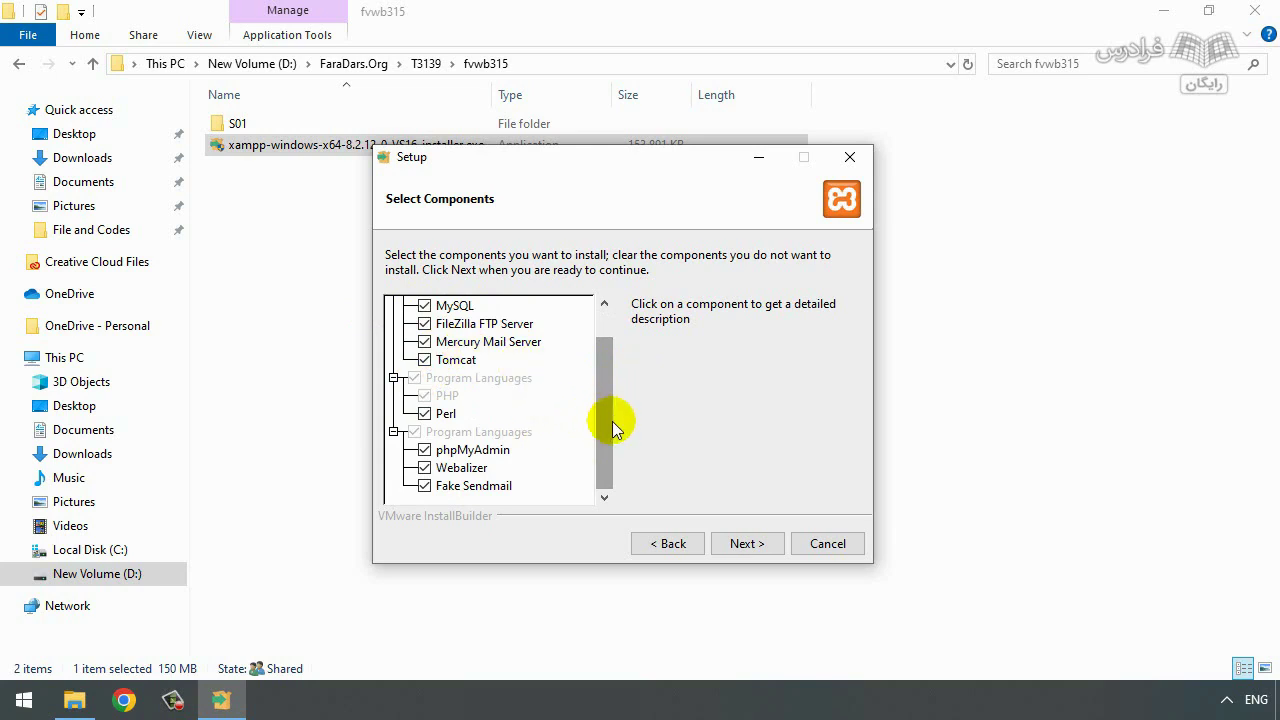
{"action": "mouse_move", "coordinate": [607, 414]}
{"action": "left_mouse_down"}
{"action": "mouse_move", "coordinate": [603, 371]}
{"action": "mouse_move", "coordinate": [603, 410]}
{"action": "left_mouse_up"}
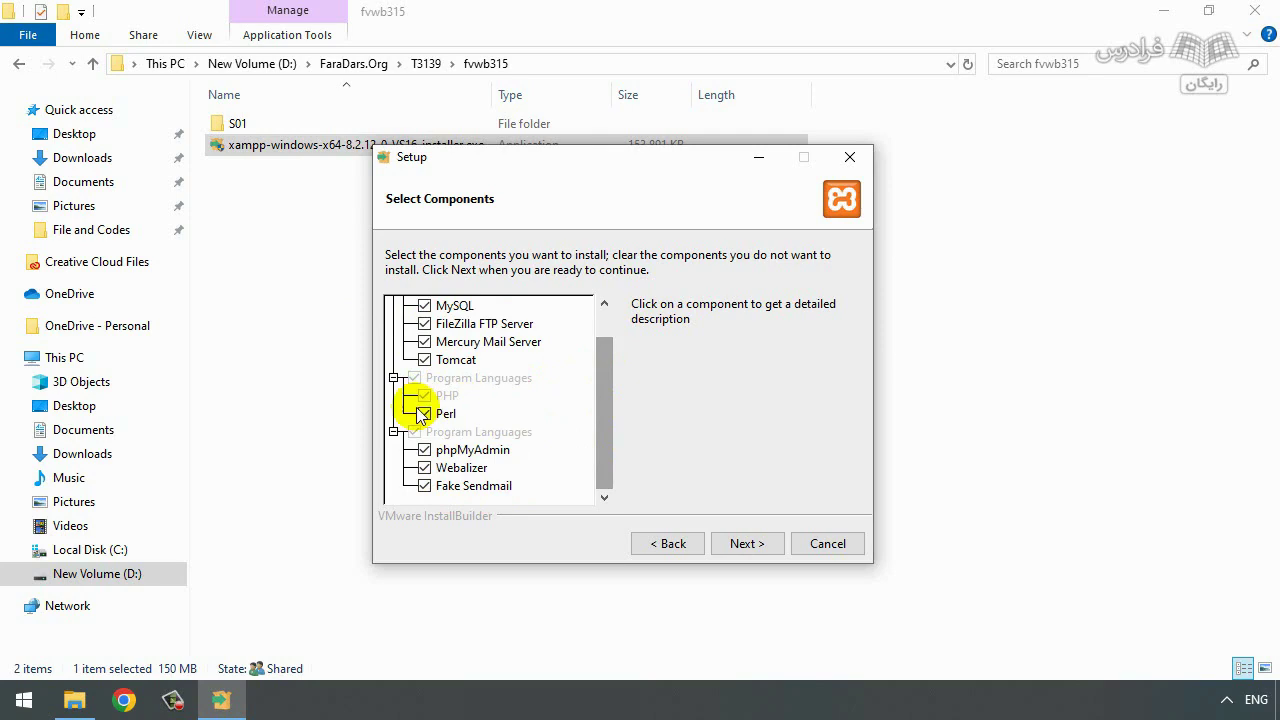
{"action": "left_click", "coordinate": [743, 553]}
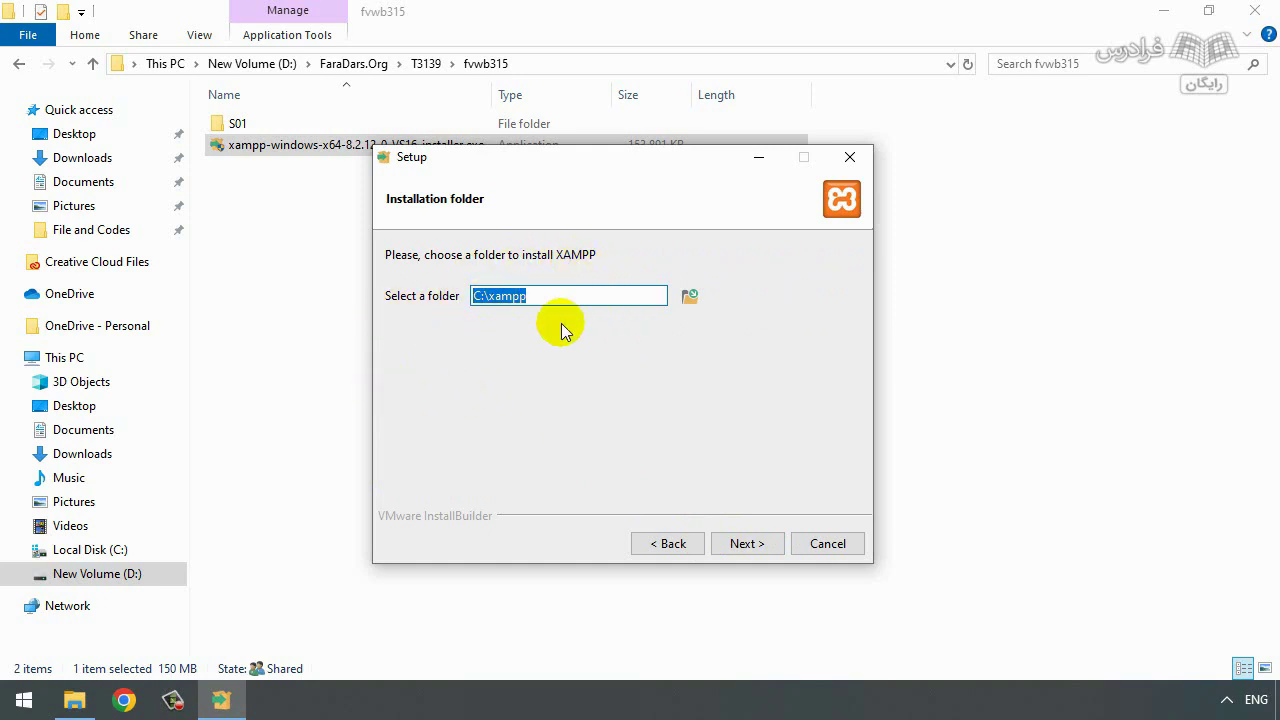
- Use C:\xampp as the XAMPP installation folder, dismissing the non-empty folder warning and submitting the folder again
{"action": "left_click", "coordinate": [578, 299]}
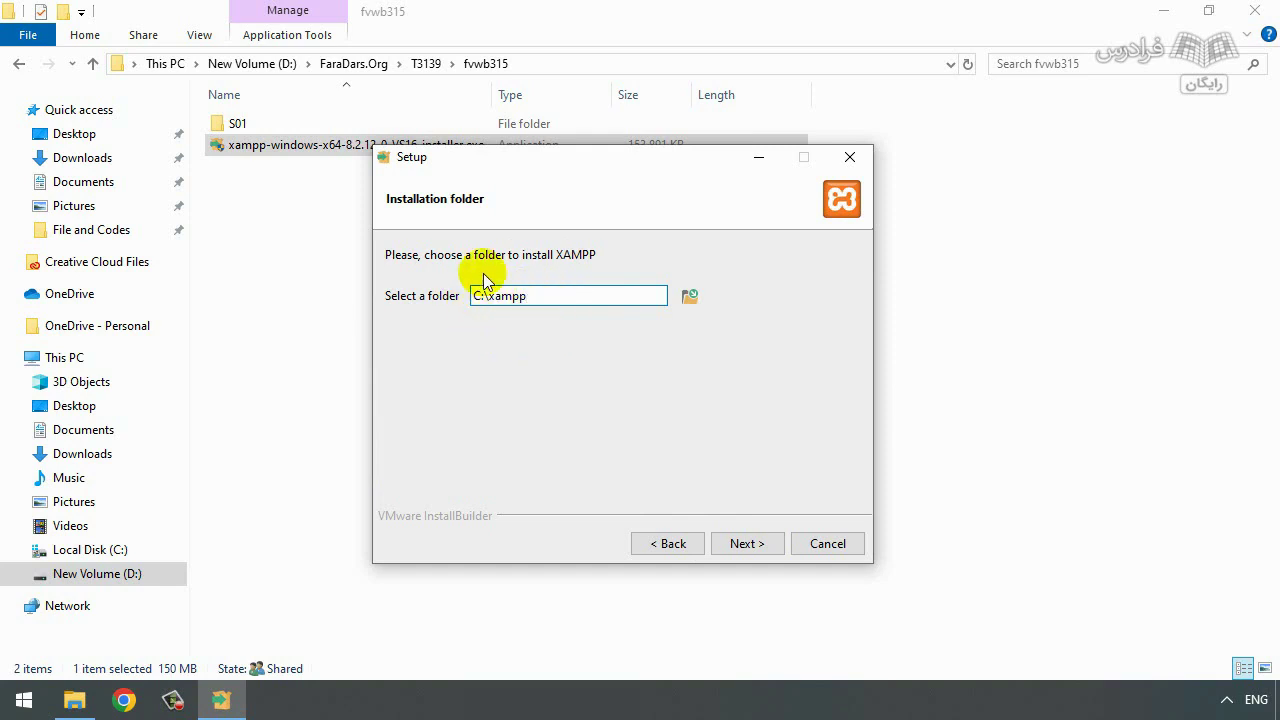
{"action": "left_click", "coordinate": [747, 543]}
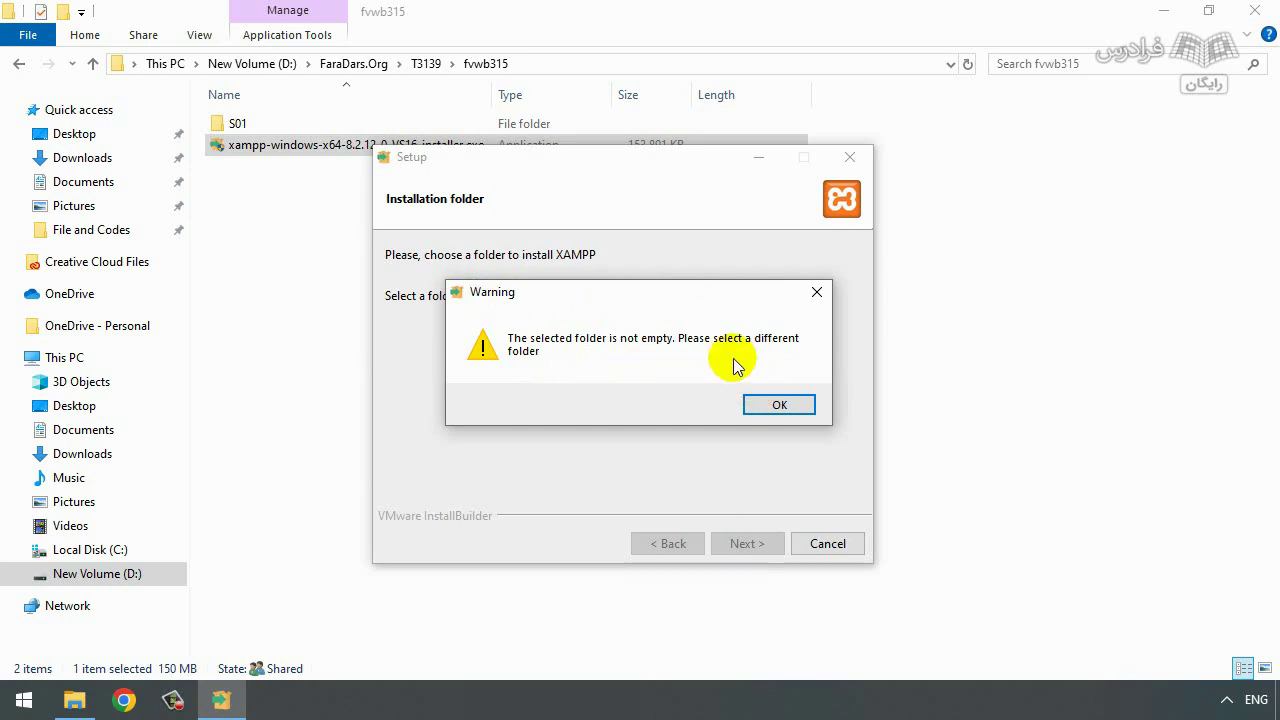
{"action": "left_click", "coordinate": [778, 405]}
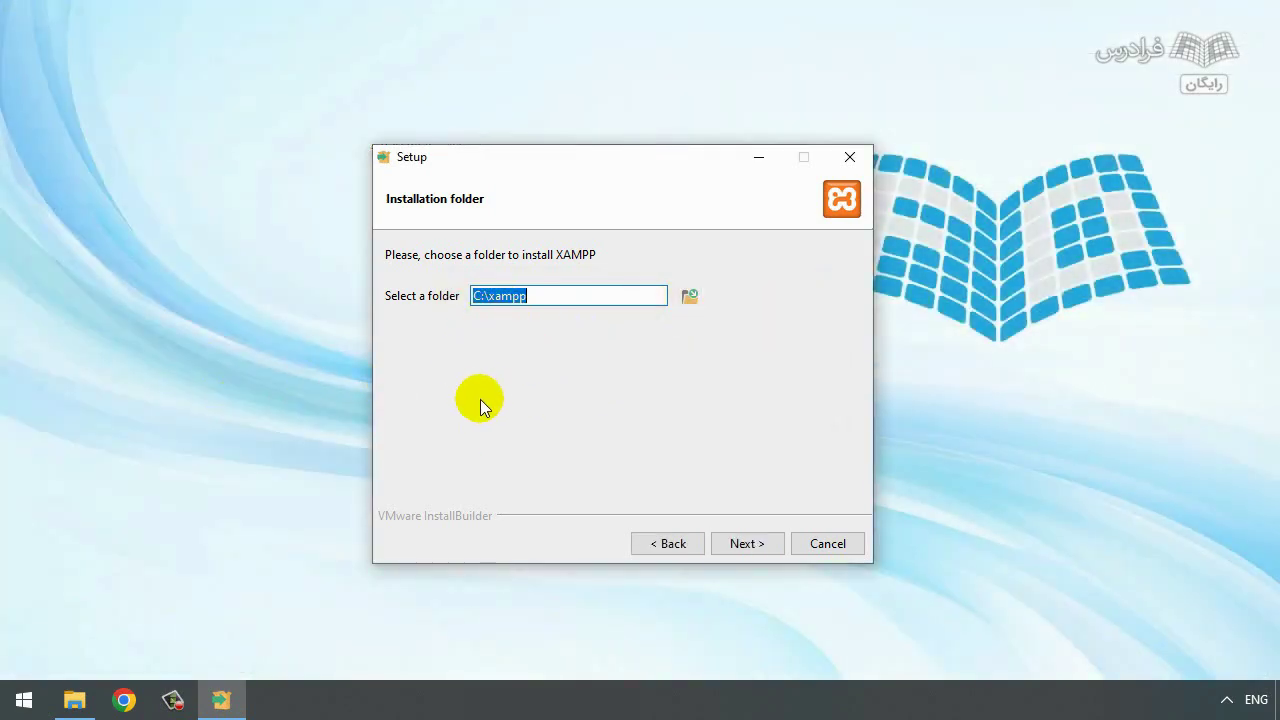
{"action": "left_click", "coordinate": [744, 546]}
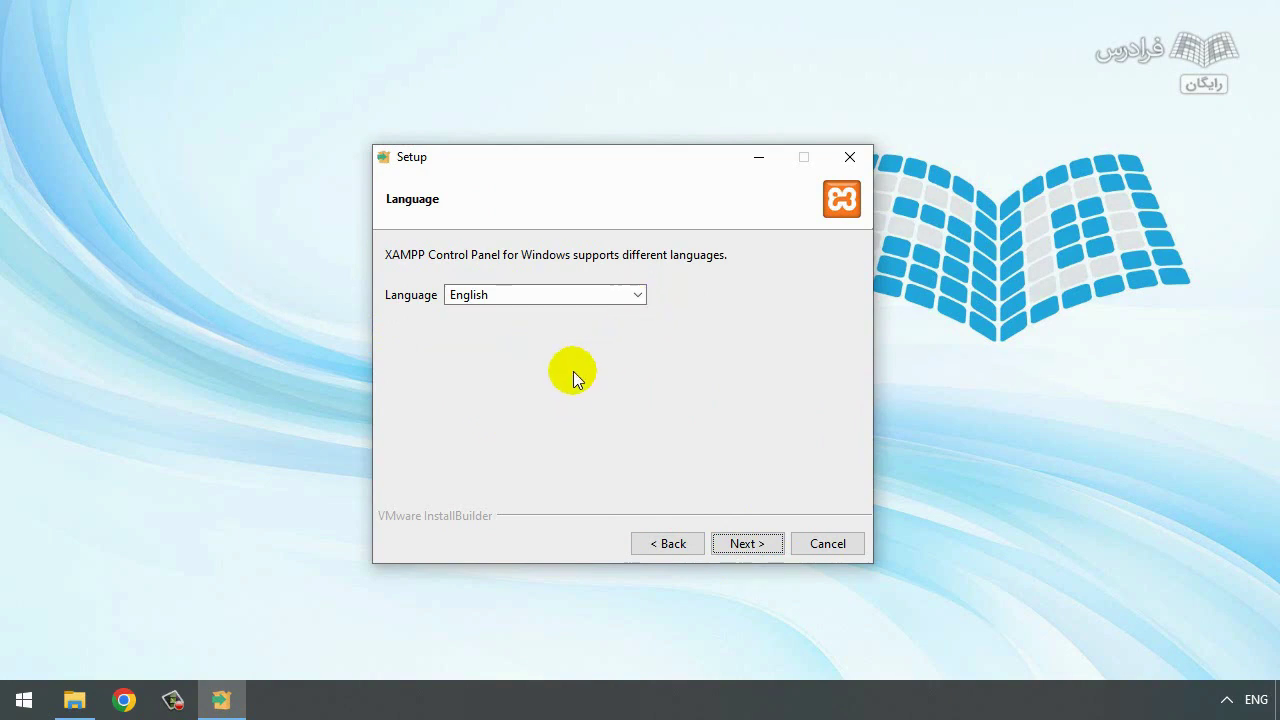
- Choose English as the control panel language and complete the XAMPP installation, starting the Control Panel on finish
{"action": "left_click", "coordinate": [639, 295]}
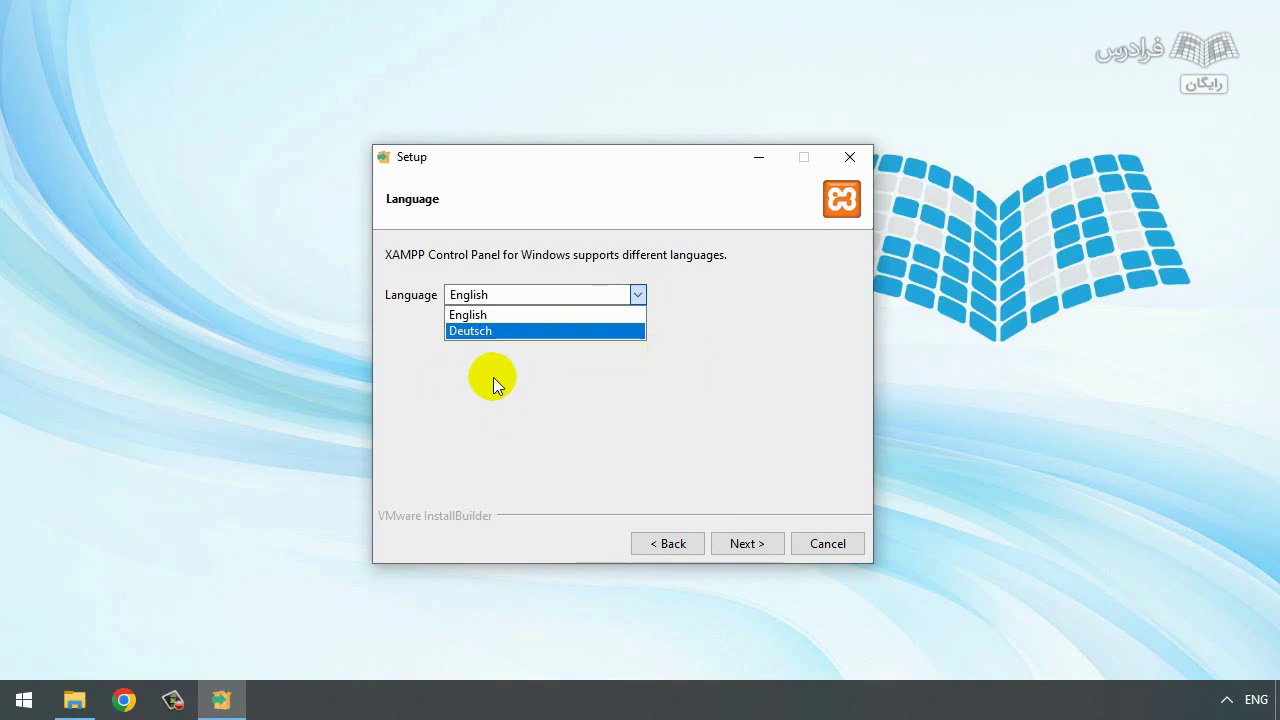
{"action": "left_click", "coordinate": [531, 316]}
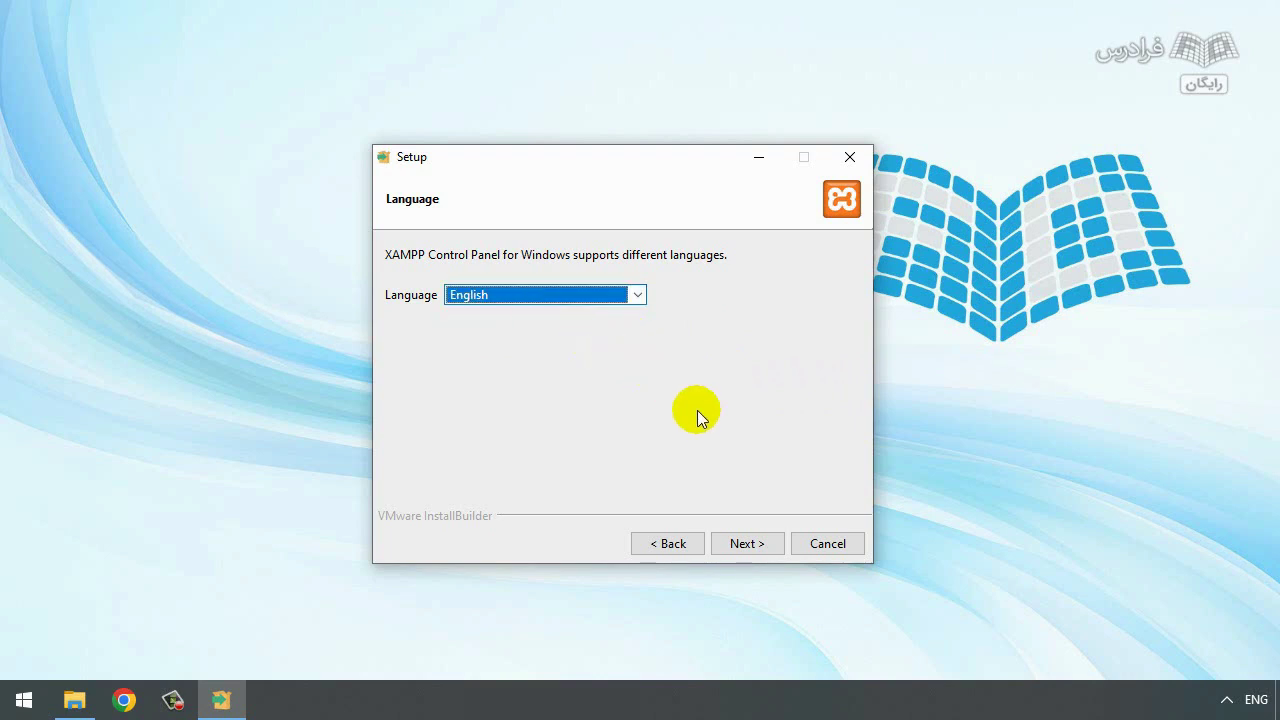
{"action": "left_click", "coordinate": [745, 531]}
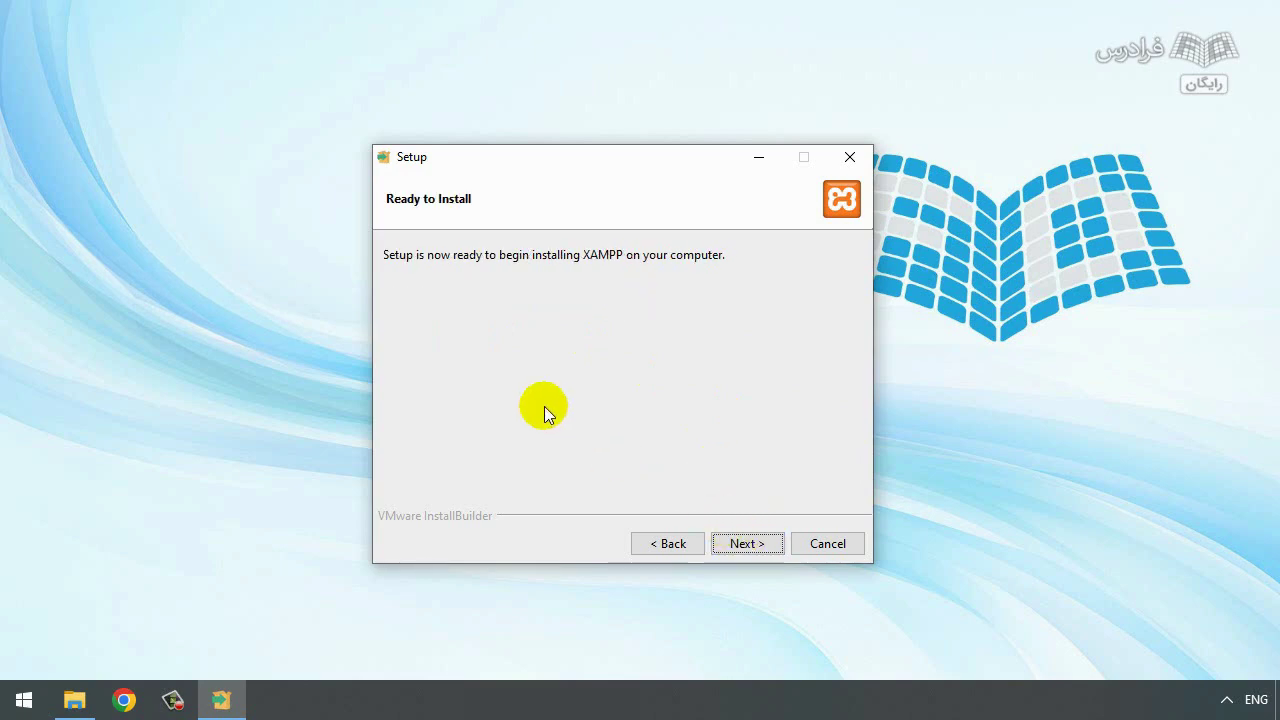
{"action": "left_click", "coordinate": [742, 543]}
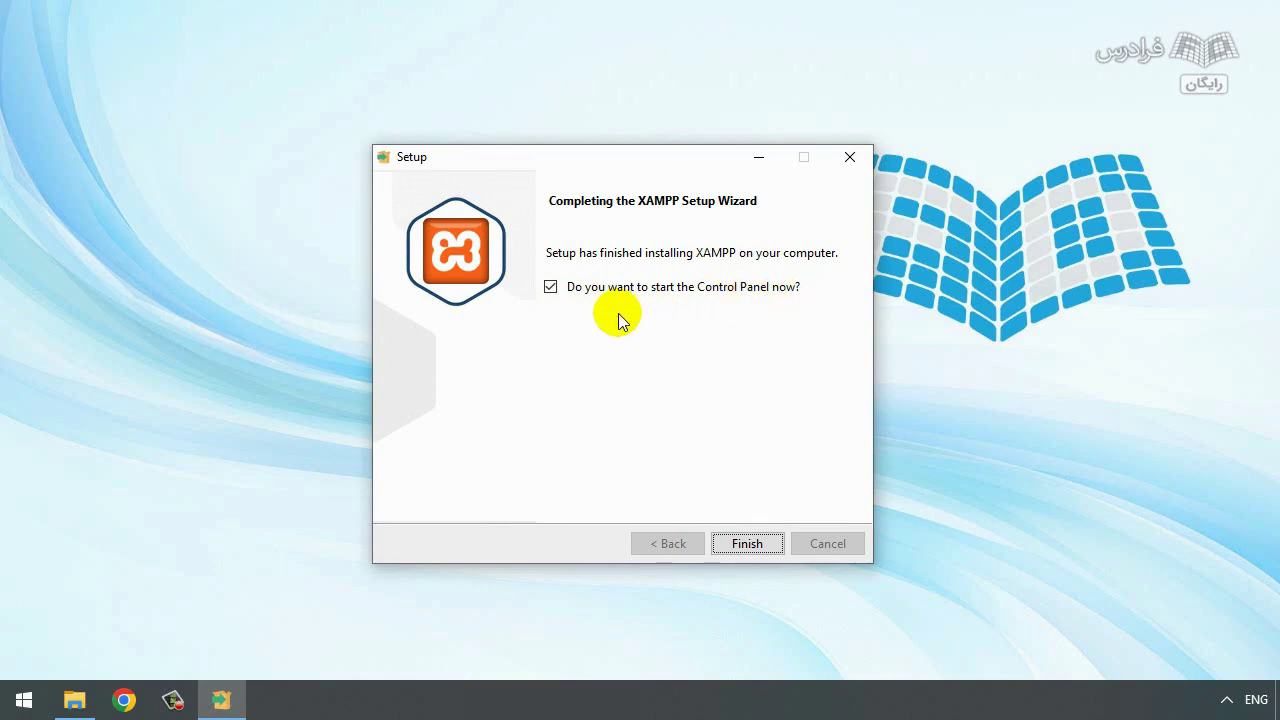
{"action": "left_click", "coordinate": [746, 544]}
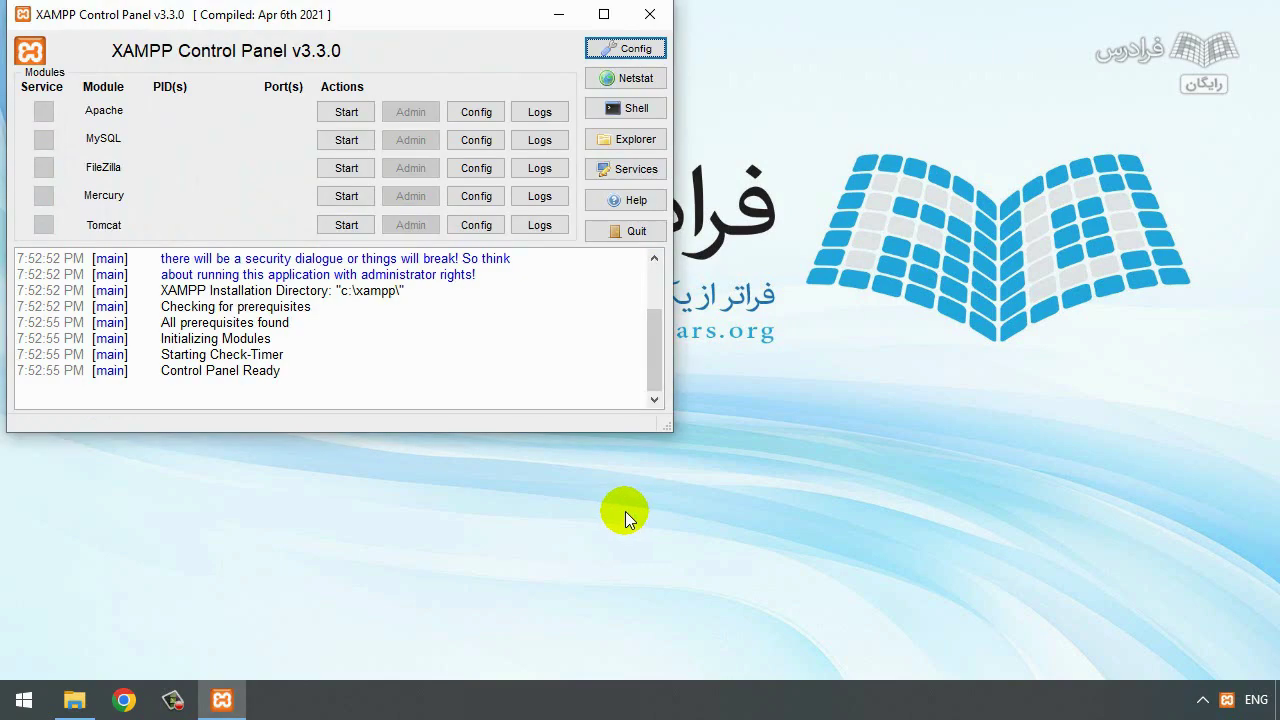
- Move the XAMPP Control Panel window to the middle of the desktop and start the Apache module
{"action": "left_click_drag", "start_coordinate": [366, 28], "coordinate": [573, 130]}
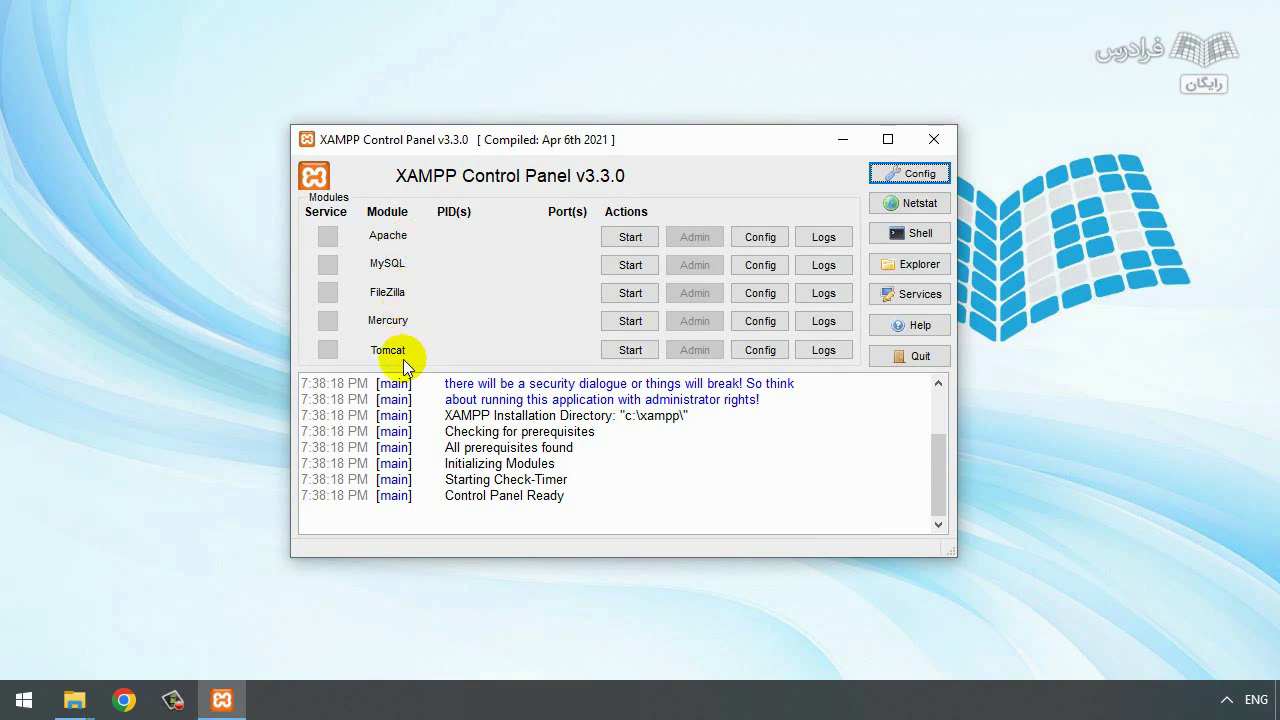
{"action": "left_click", "coordinate": [630, 238]}
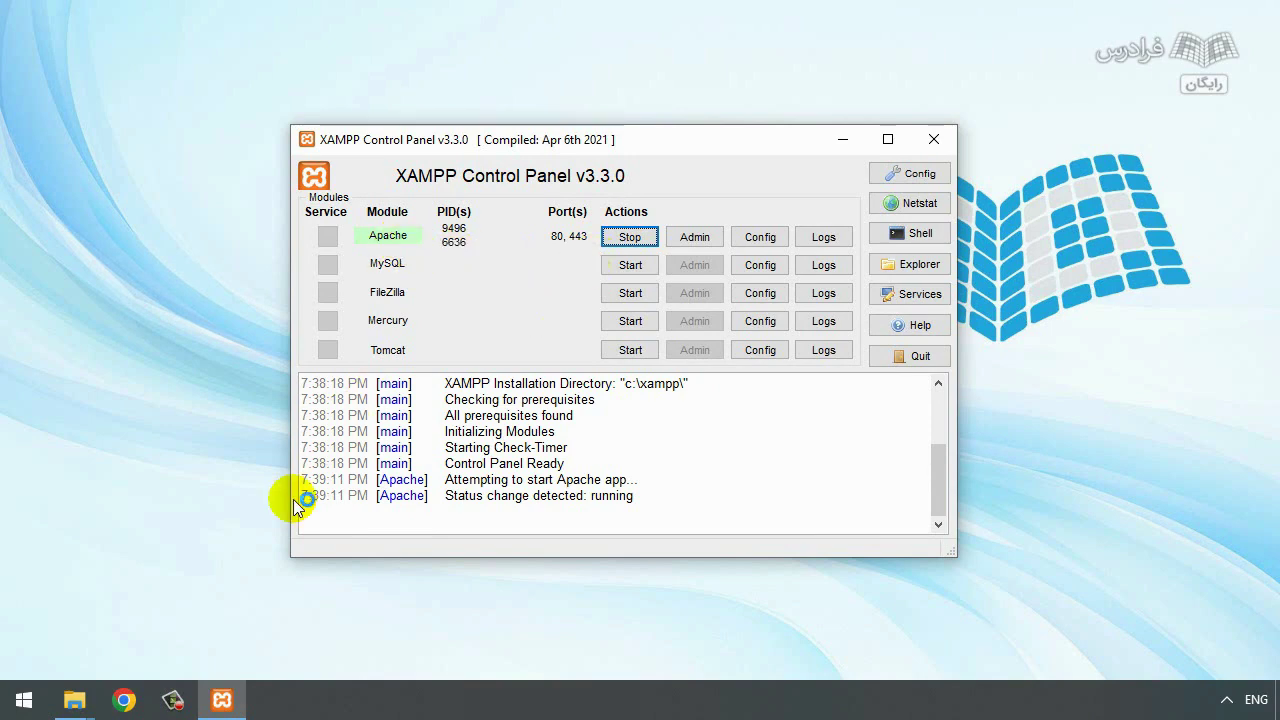
- Switch to Chrome and load the //localhost page to check the running XAMPP server
{"action": "left_click", "coordinate": [128, 703]}
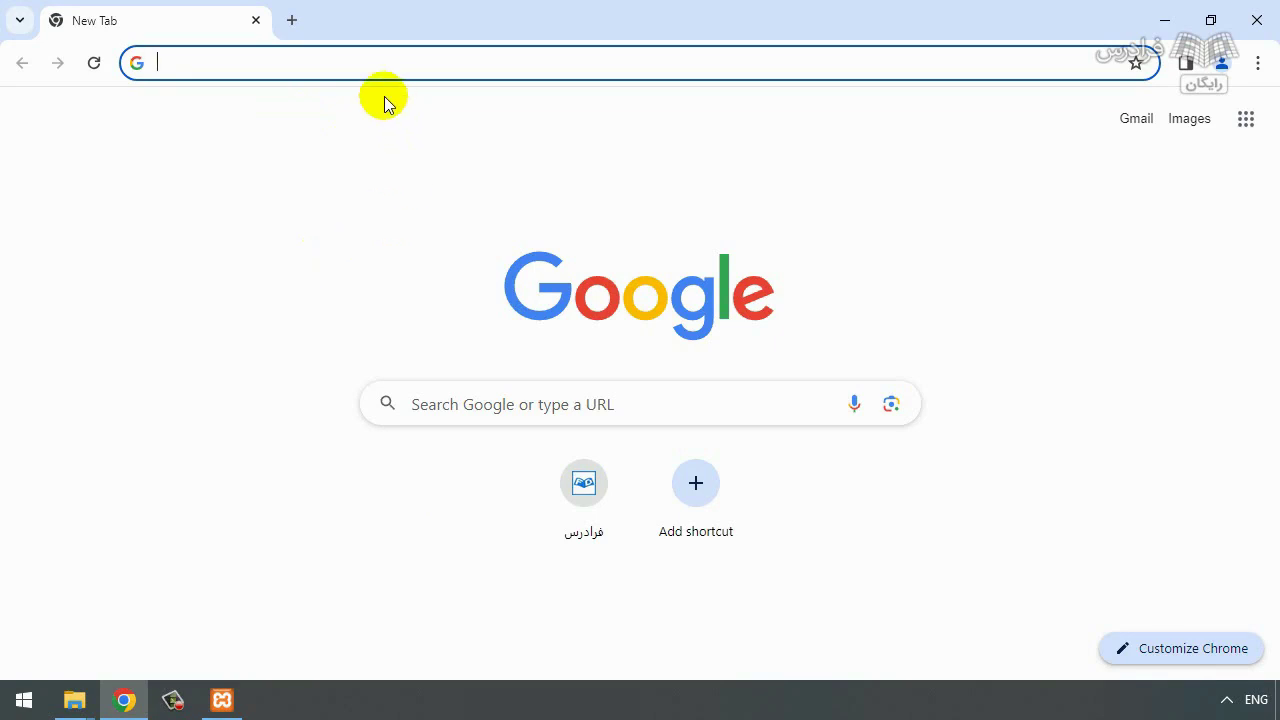
{"action": "type", "text": "//"}
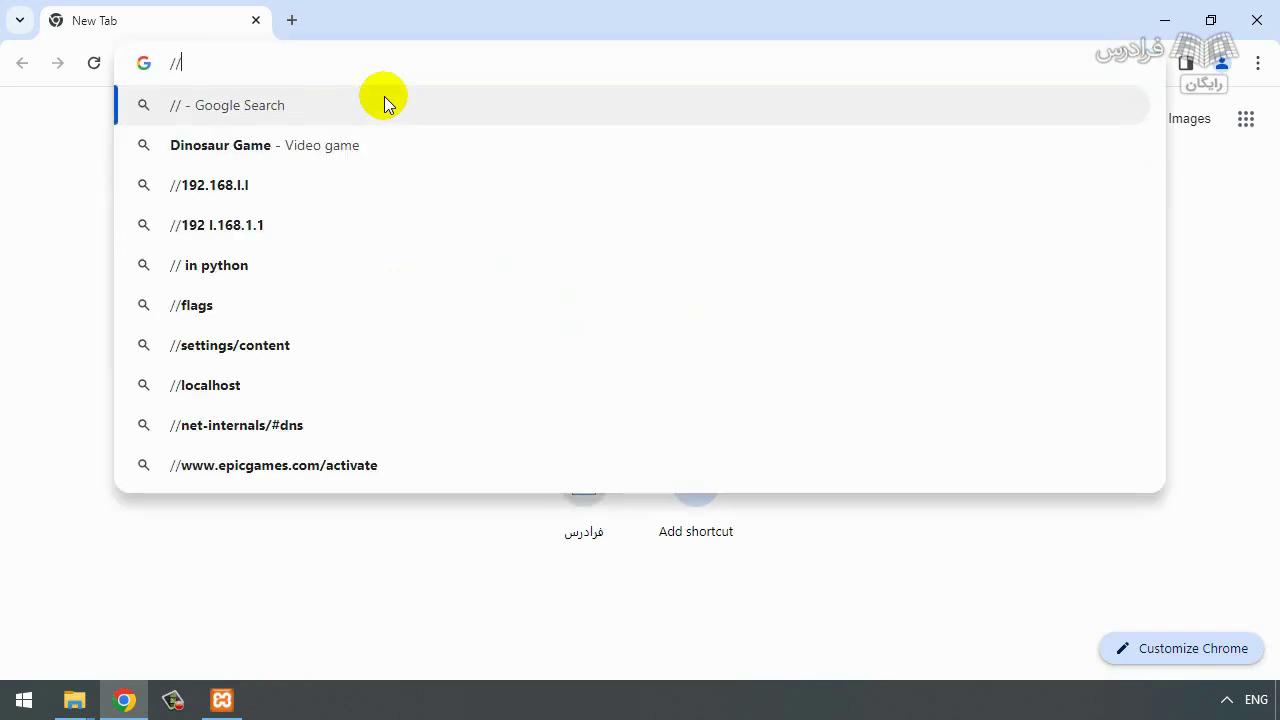
{"action": "type", "text": "local"}
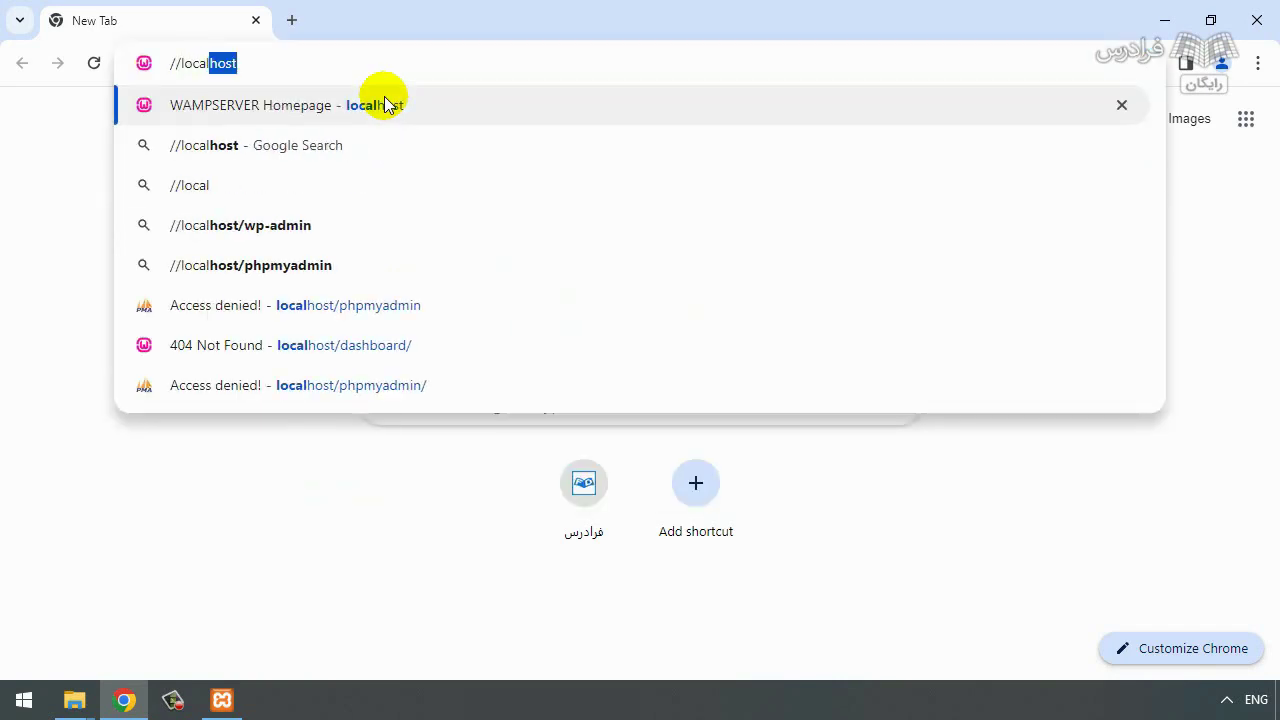
{"action": "left_click", "coordinate": [388, 105]}
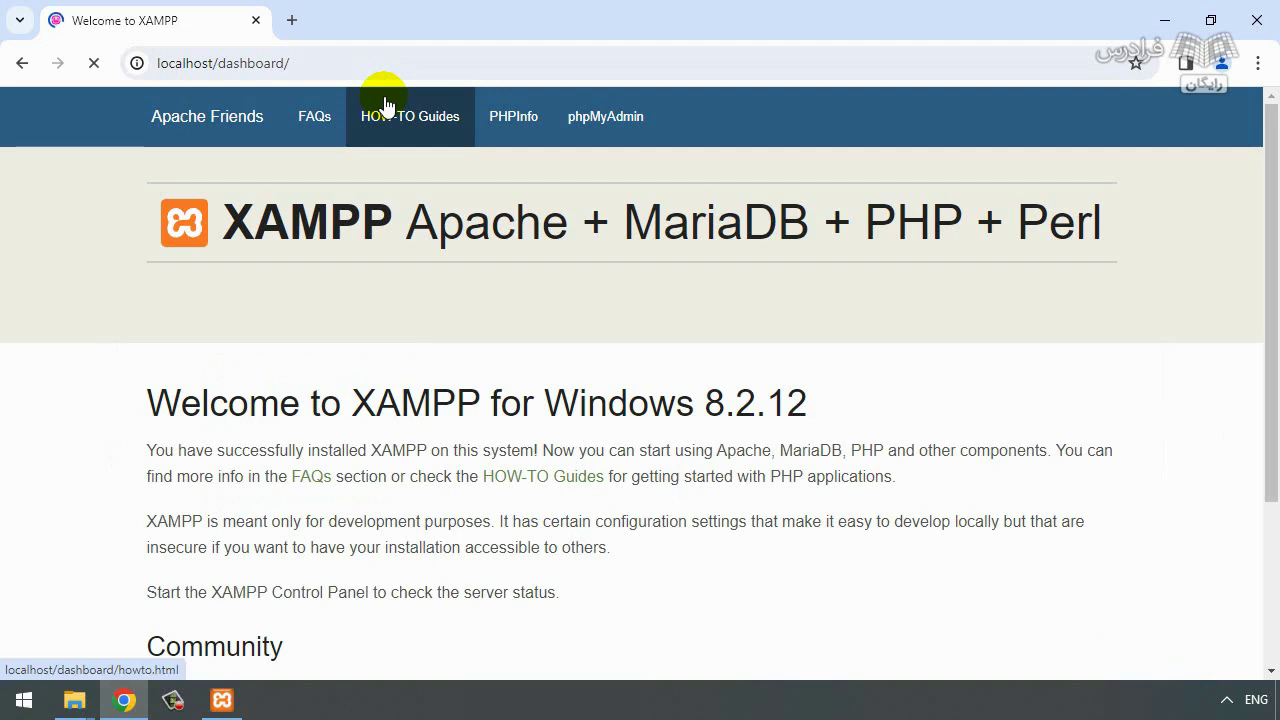
{"action": "left_click", "coordinate": [233, 128]}
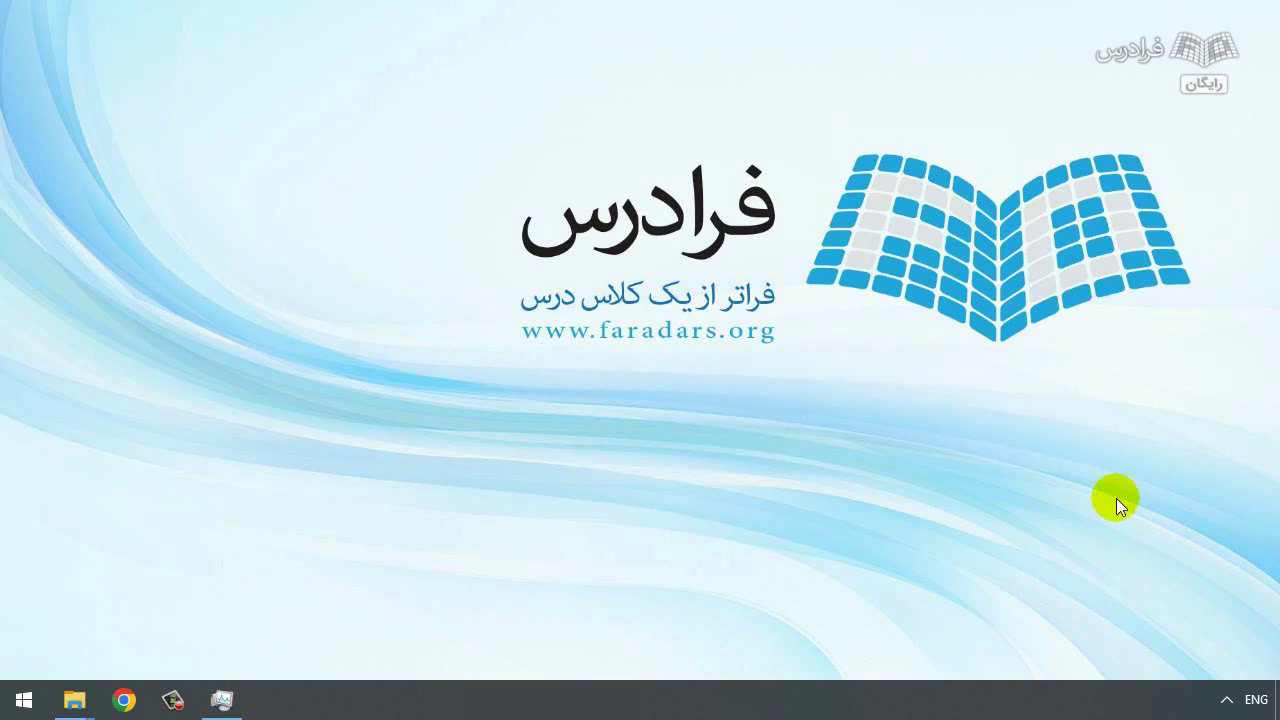
- Look over the Wampserver tray menu, including its virtual hosts, and load //localhost in Chrome
{"action": "left_click", "coordinate": [1185, 603]}
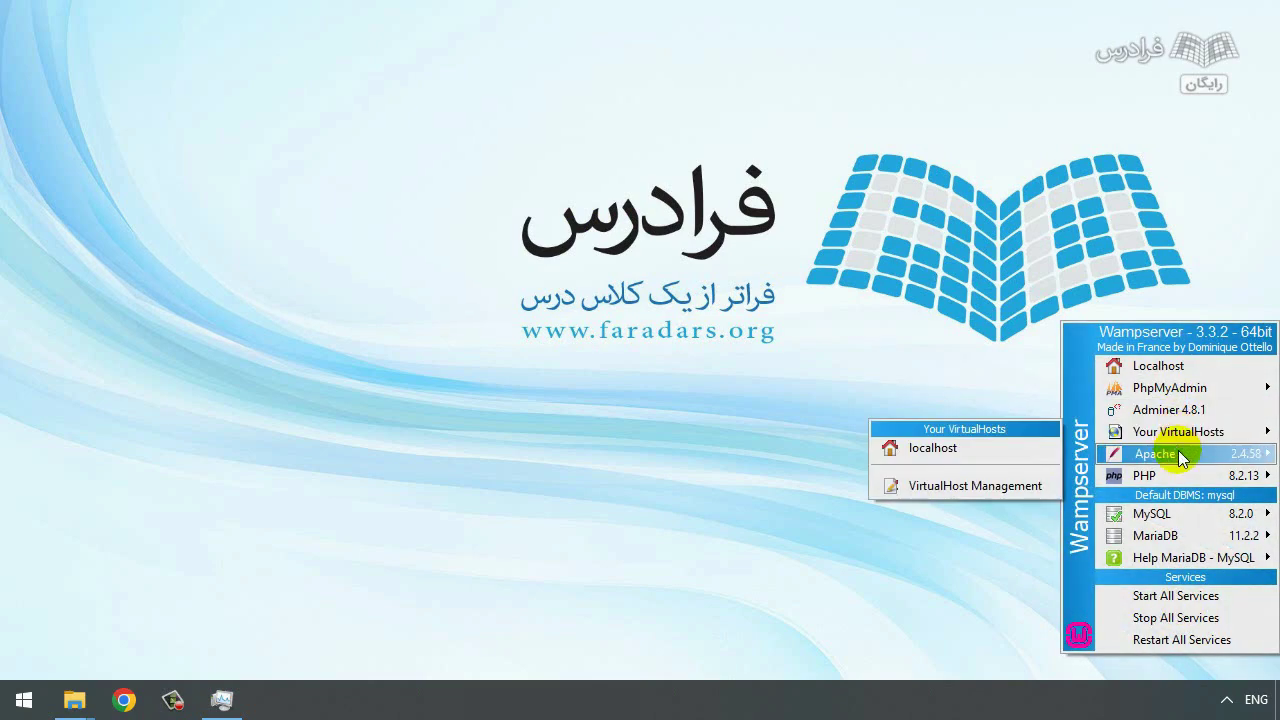
{"action": "mouse_move", "coordinate": [1183, 457]}
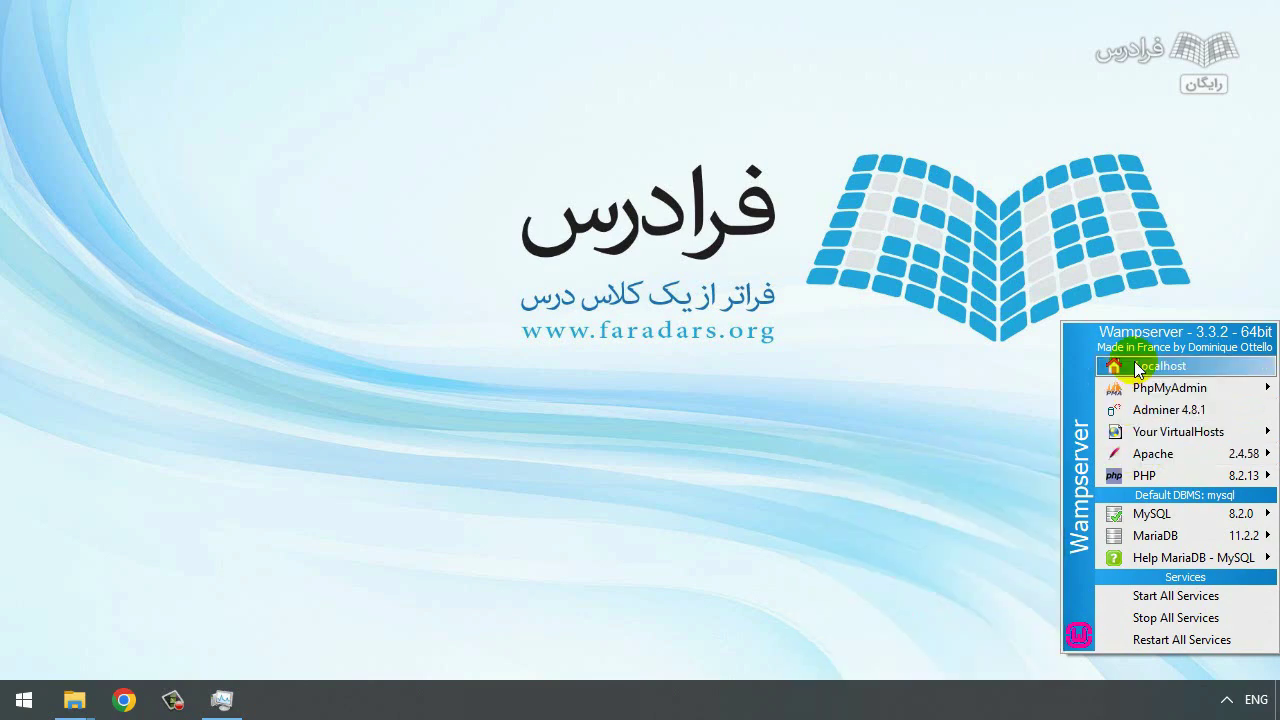
{"action": "left_click", "coordinate": [122, 697]}
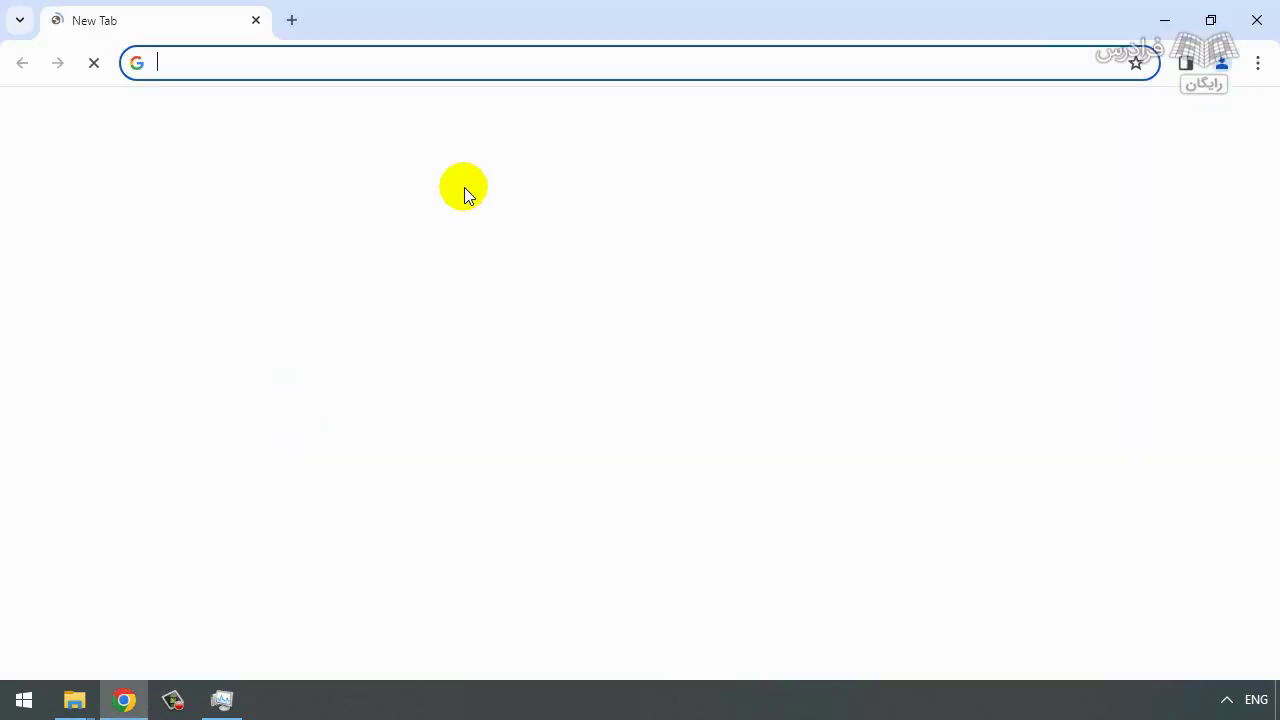
{"action": "type", "text": "//local"}
{"action": "left_click", "coordinate": [369, 113]}
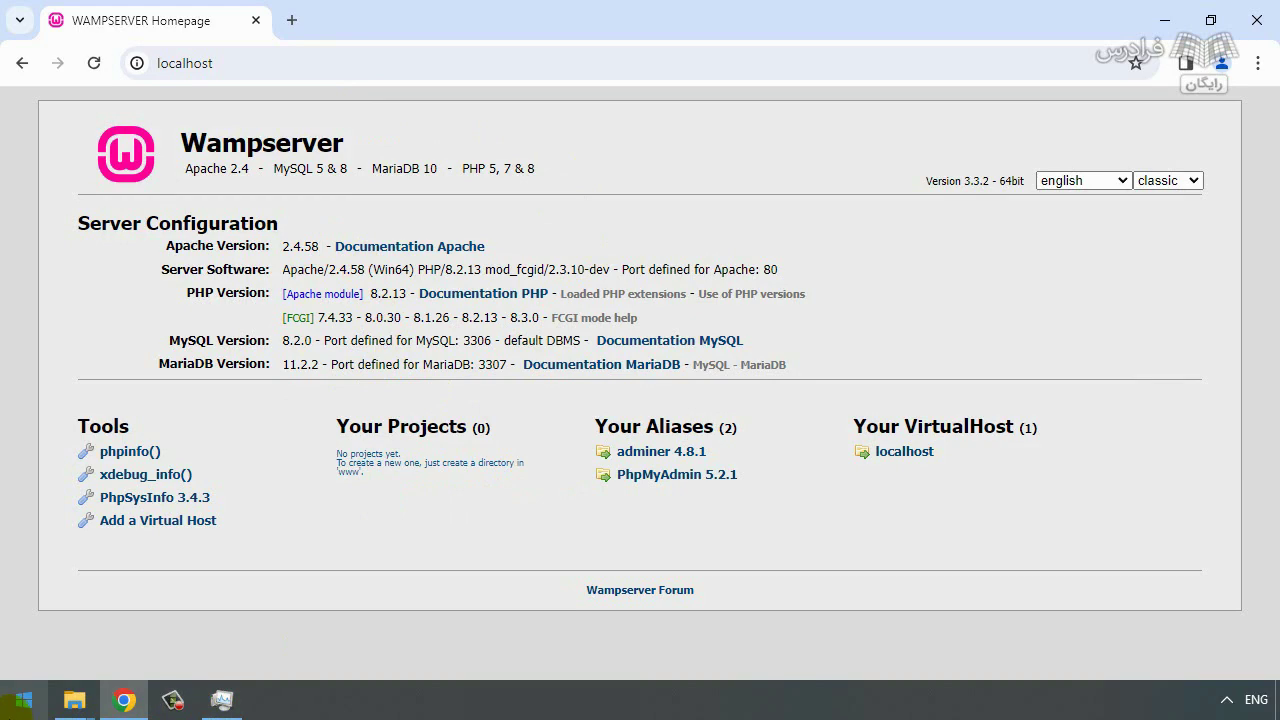
- Find and launch the XAMPP Control Panel from Windows search and move its window over the middle of the Wampserver page
{"action": "left_click", "coordinate": [10, 712]}
{"action": "type", "text": "xam"}
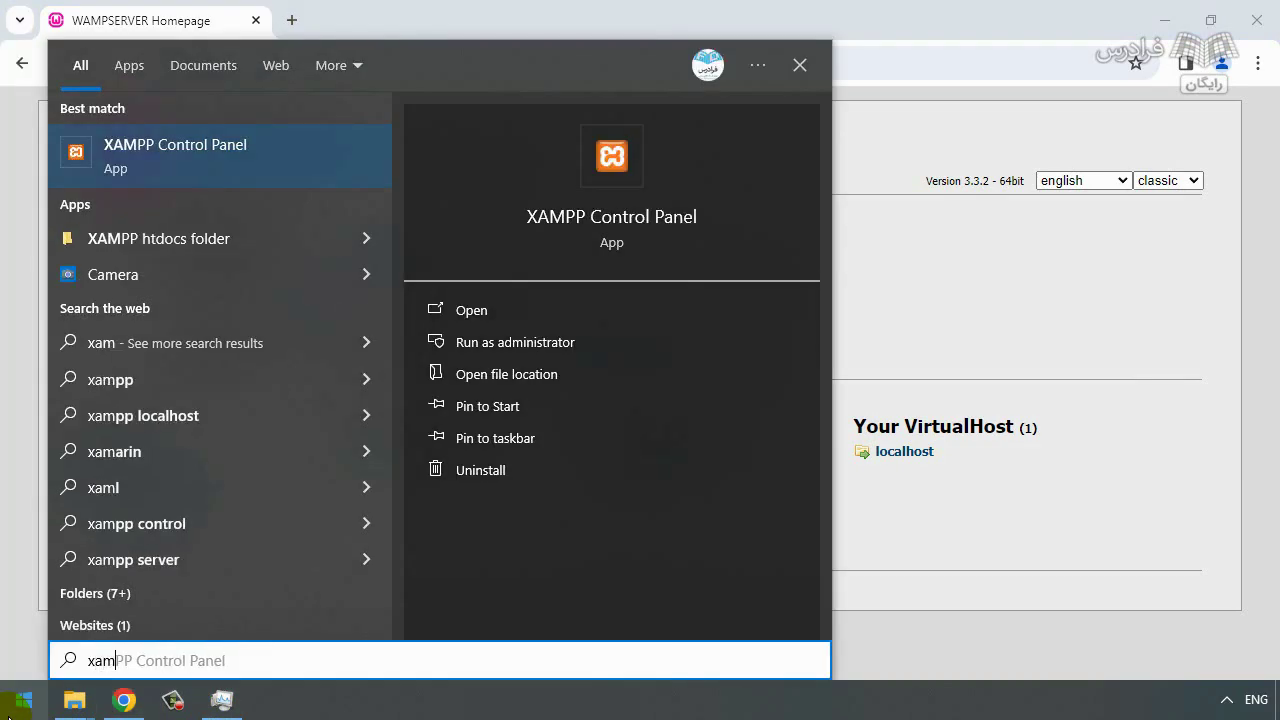
{"action": "left_click", "coordinate": [180, 149]}
{"action": "left_click_drag", "start_coordinate": [452, 14], "coordinate": [843, 157]}
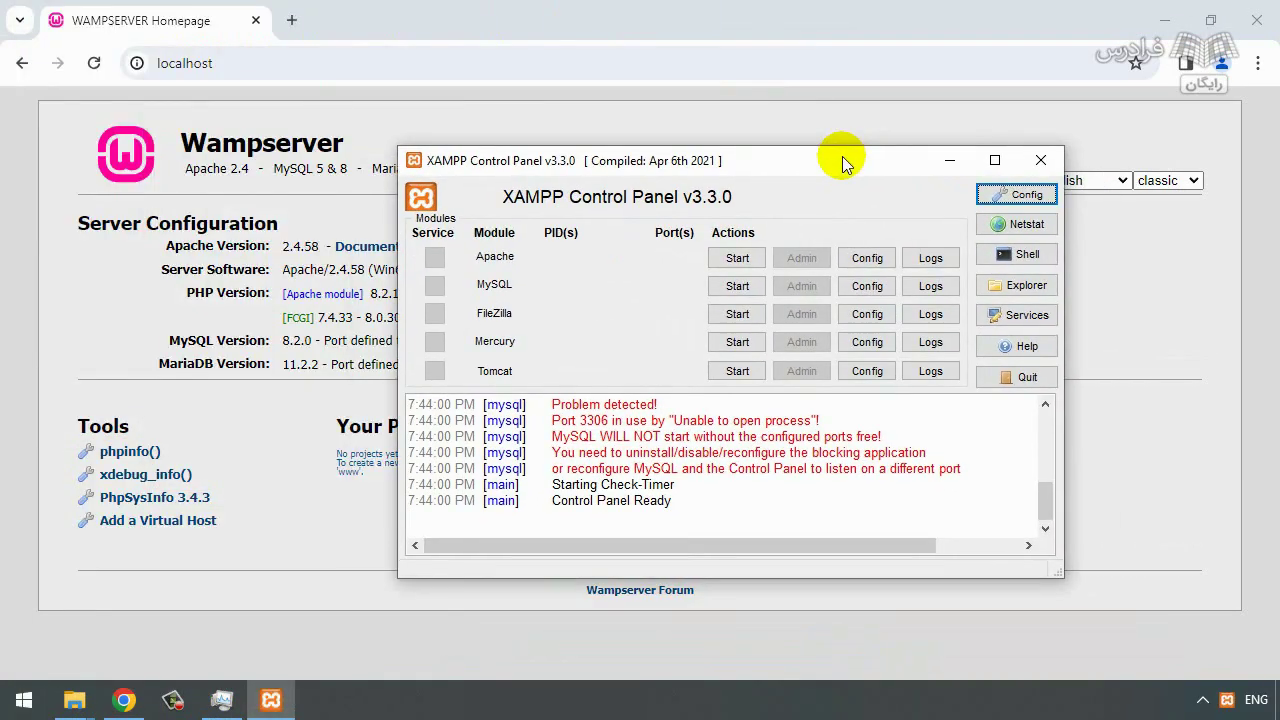
- Minimize Chrome, place the XAMPP Control Panel in the middle of the desktop and try to start its Apache module
{"action": "left_click", "coordinate": [1165, 21]}
{"action": "left_click_drag", "start_coordinate": [749, 149], "coordinate": [688, 125]}
{"action": "left_click", "coordinate": [662, 234]}
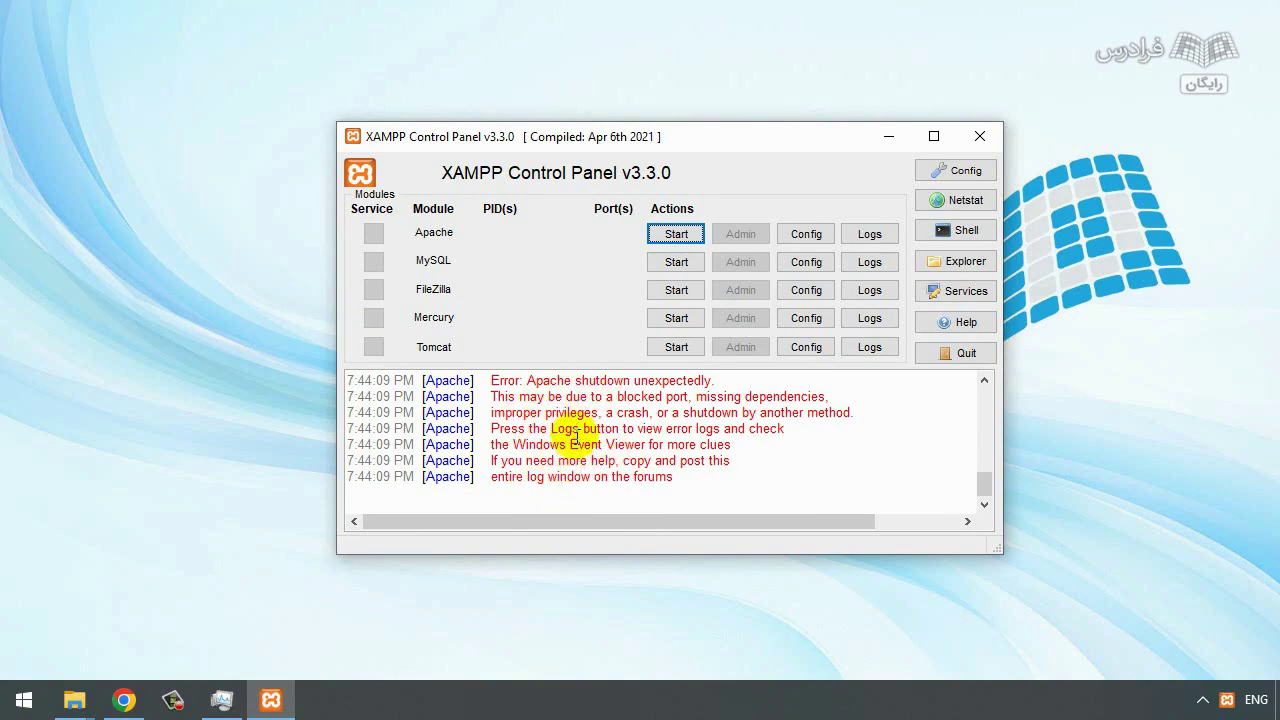
{"action": "left_click_drag", "start_coordinate": [752, 134], "coordinate": [731, 132]}
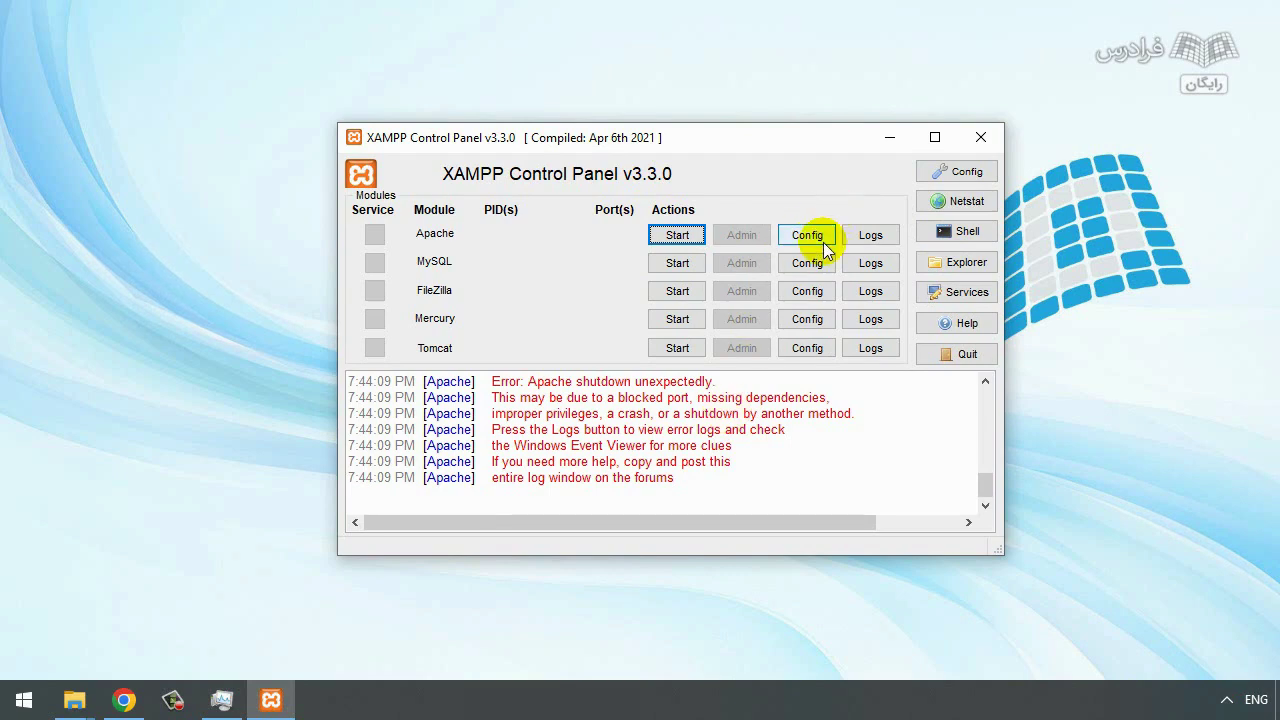
- Open Apache's httpd.conf configuration file from the XAMPP Control Panel and maximize its Notepad window
{"action": "left_click", "coordinate": [813, 242]}
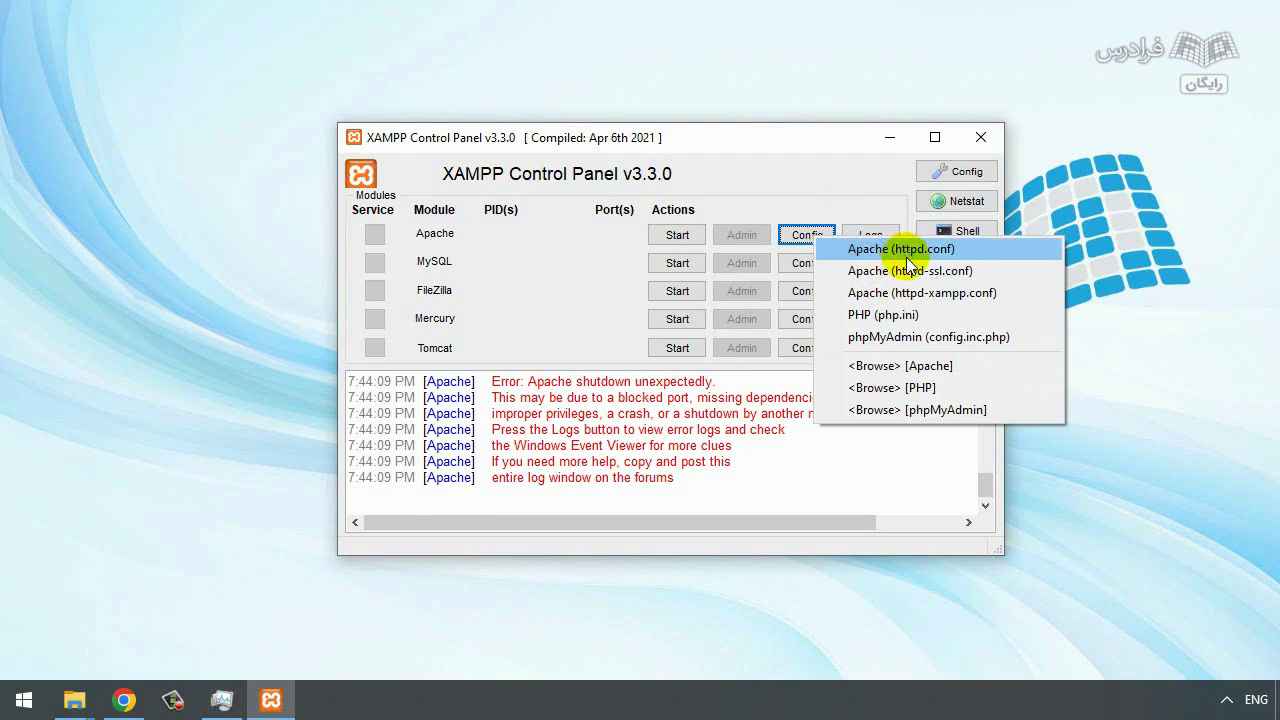
{"action": "left_click", "coordinate": [940, 257]}
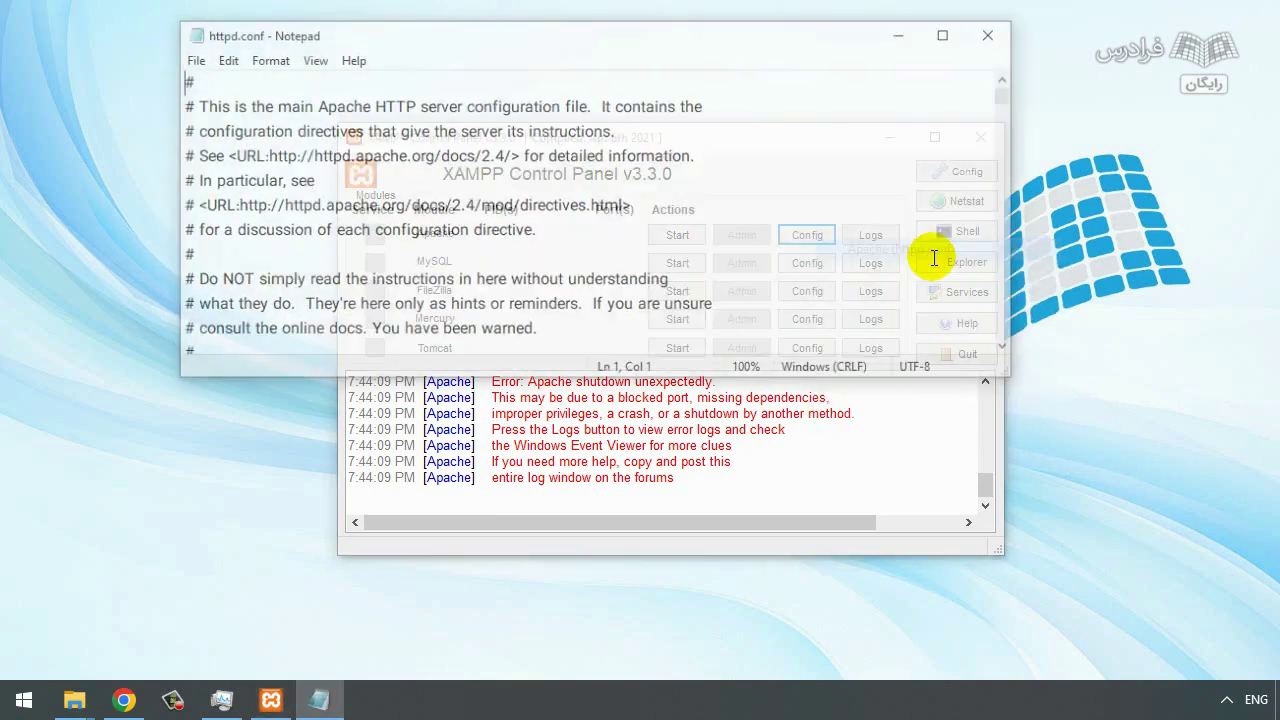
{"action": "left_click", "coordinate": [946, 31]}
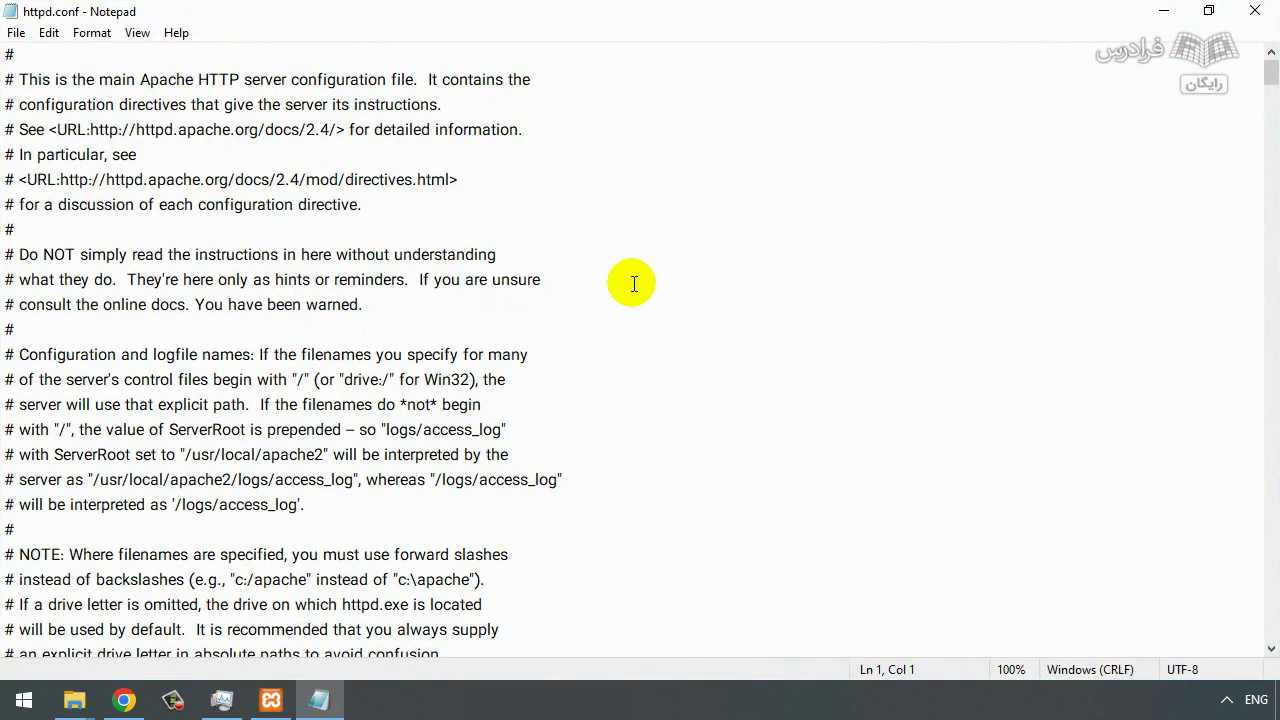
- Search httpd.conf for 80 and change the active Listen directive to port 81
{"action": "key", "text": "ctrl+f"}
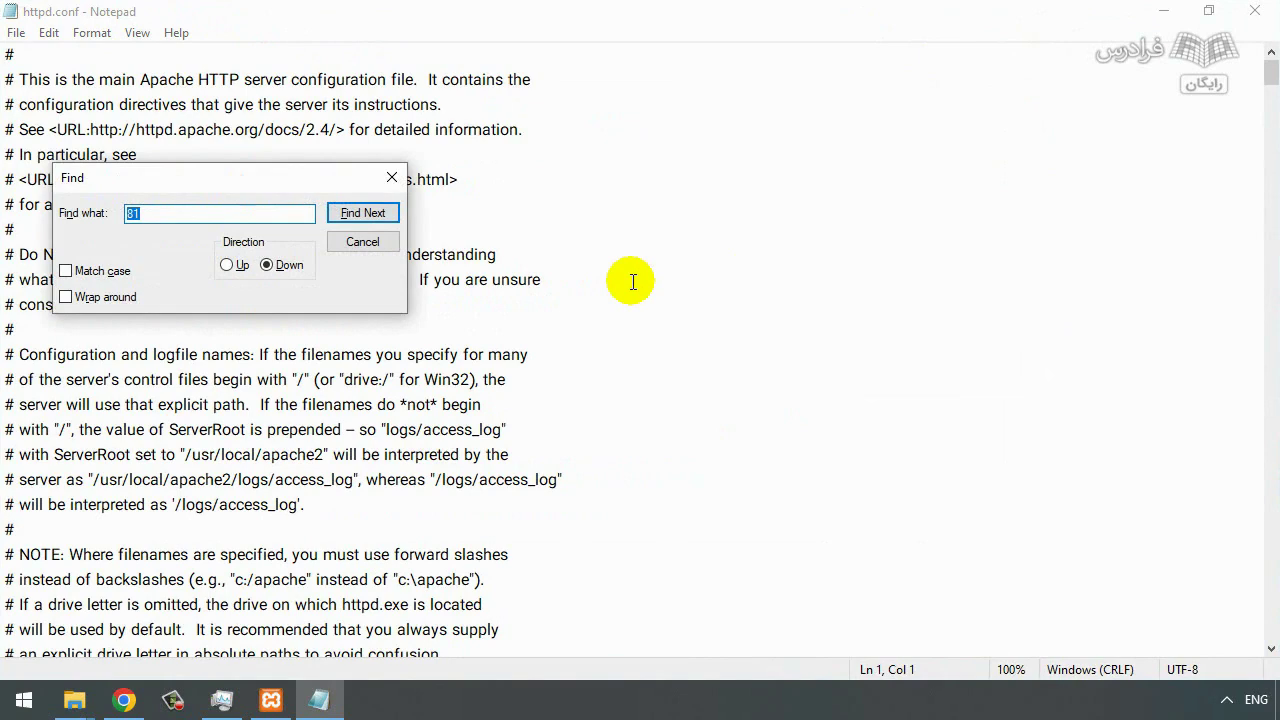
{"action": "type", "text": "80"}
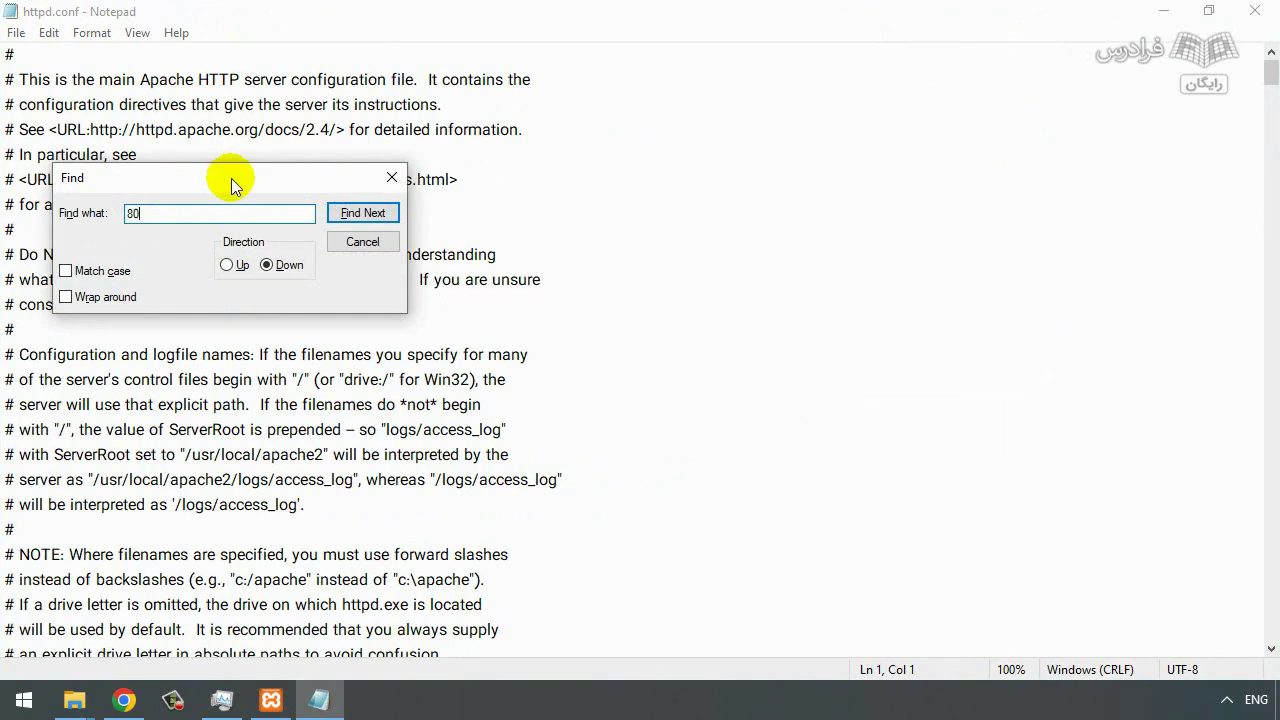
{"action": "left_click_drag", "start_coordinate": [229, 177], "coordinate": [476, 147]}
{"action": "left_click", "coordinate": [610, 182]}
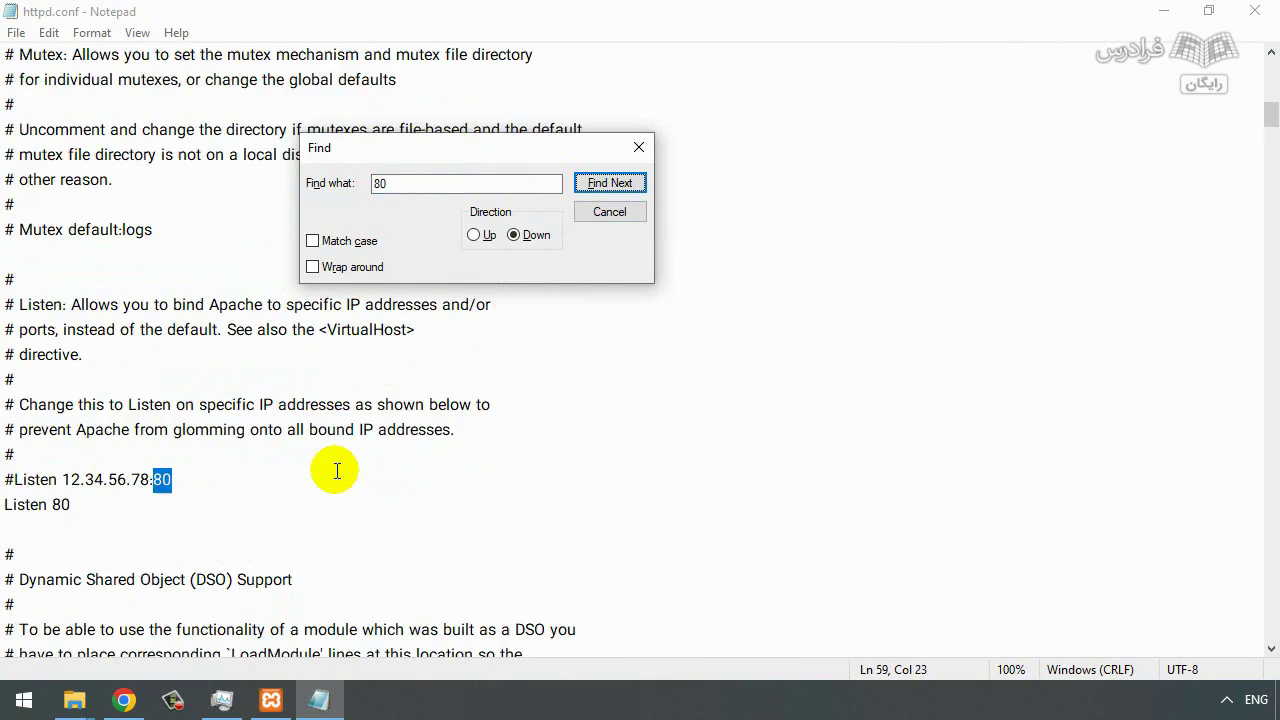
{"action": "double_click", "coordinate": [60, 504]}
{"action": "type", "text": "81"}
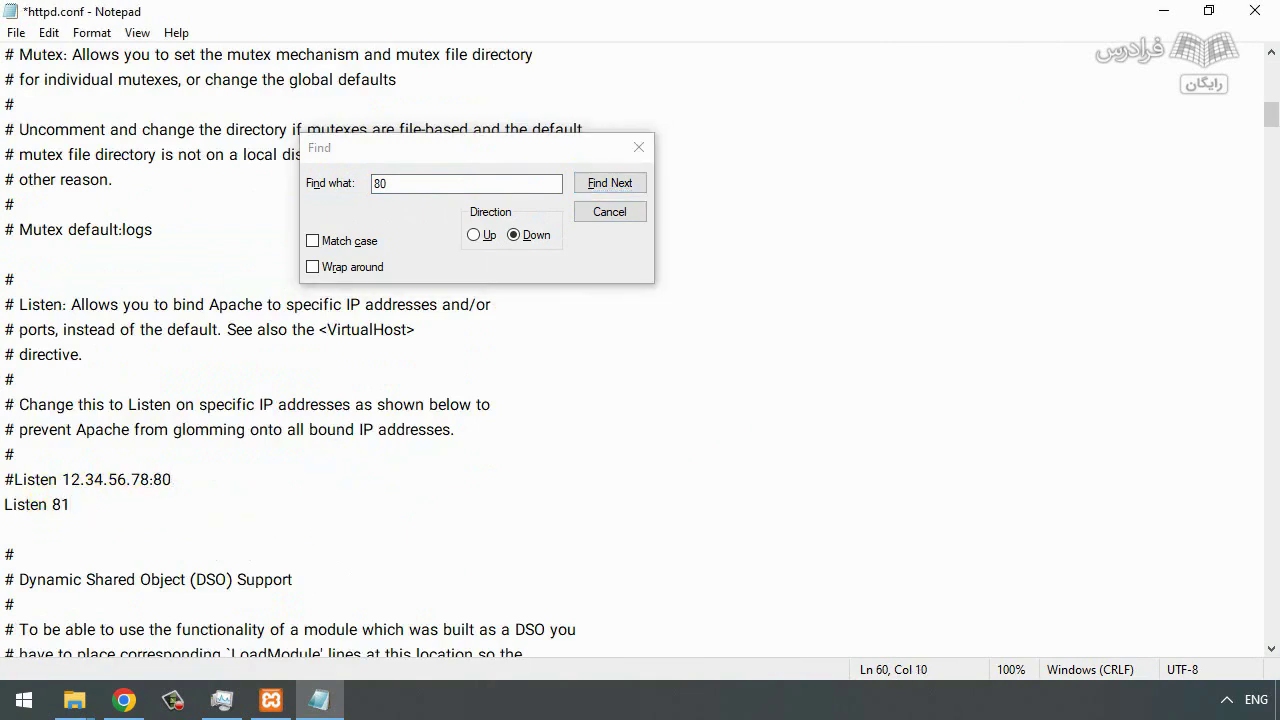
- Change the port in the commented-out Listen 12.34.56.78 example line to 81
{"action": "left_click", "coordinate": [183, 478]}
{"action": "left_click_drag", "start_coordinate": [183, 478], "coordinate": [153, 478]}
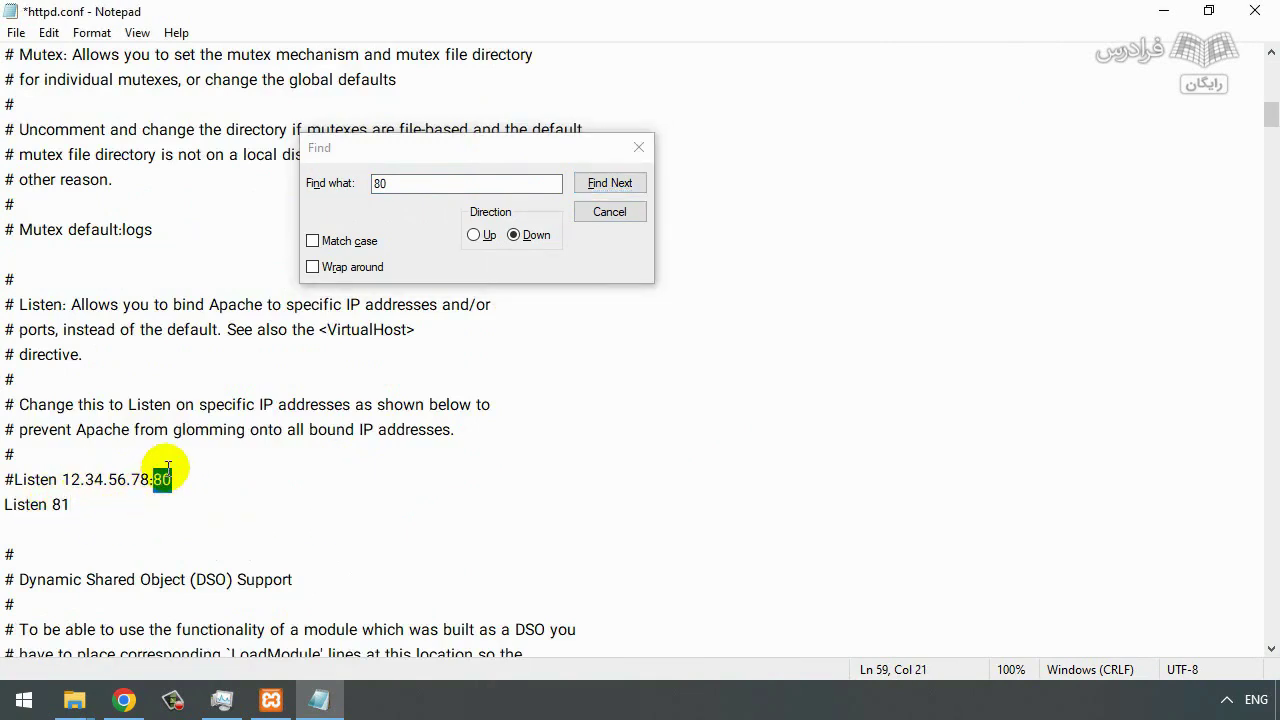
{"action": "type", "text": "81"}
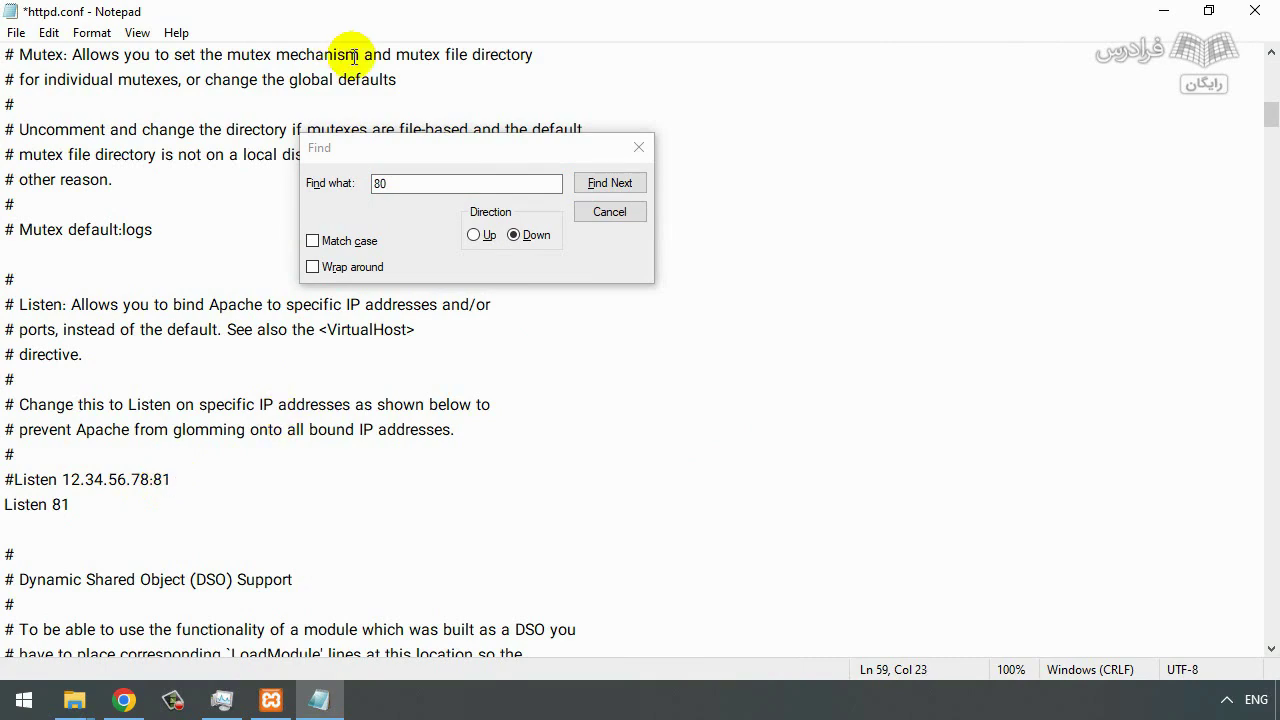
- Find the next occurrence of 80 and change the ServerName directive to localhost:81
{"action": "left_click", "coordinate": [604, 184]}
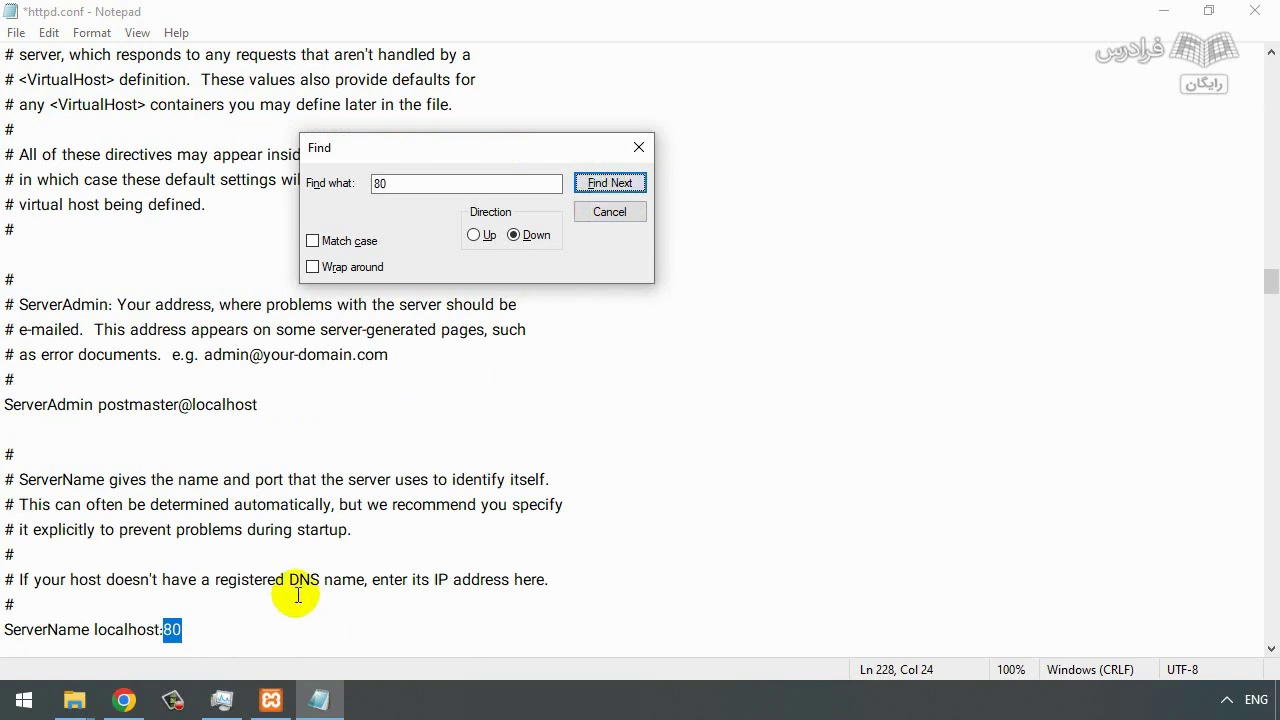
{"action": "scroll", "coordinate": [290, 592], "scroll_direction": "down", "scroll_amount": 1}
{"action": "left_click", "coordinate": [172, 557]}
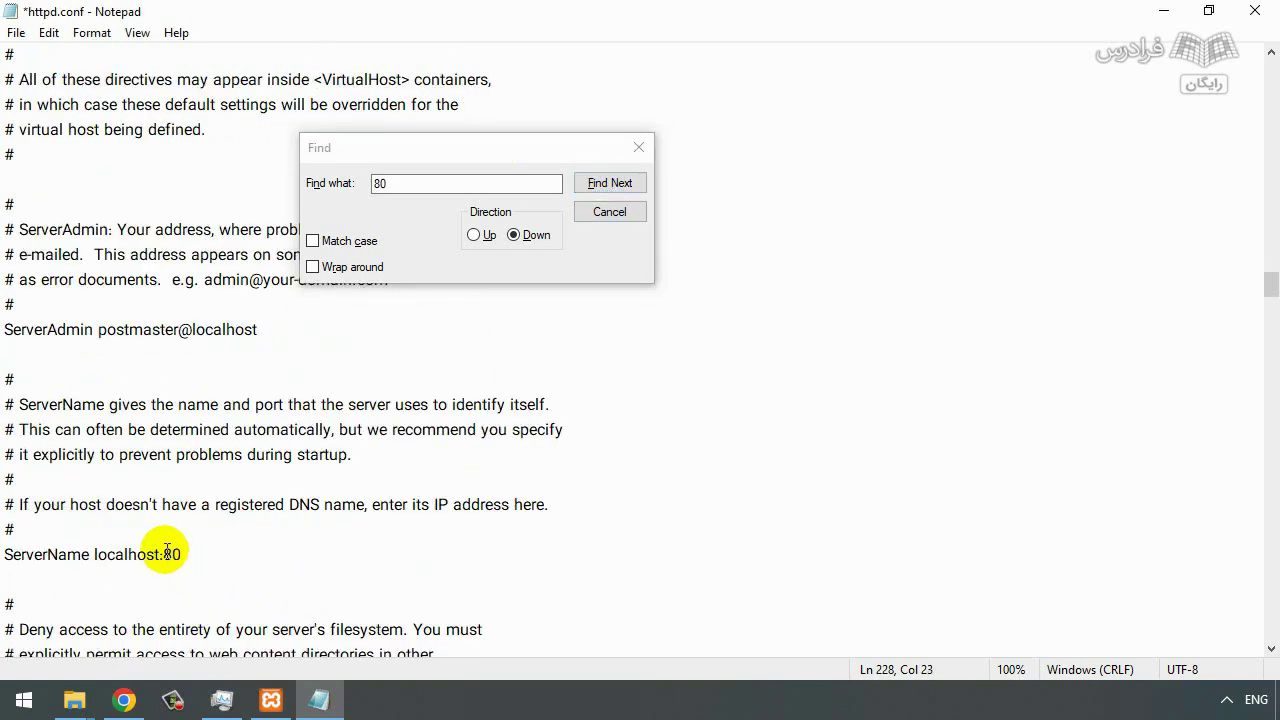
{"action": "left_click_drag", "start_coordinate": [163, 555], "coordinate": [187, 556]}
{"action": "type", "text": "81"}
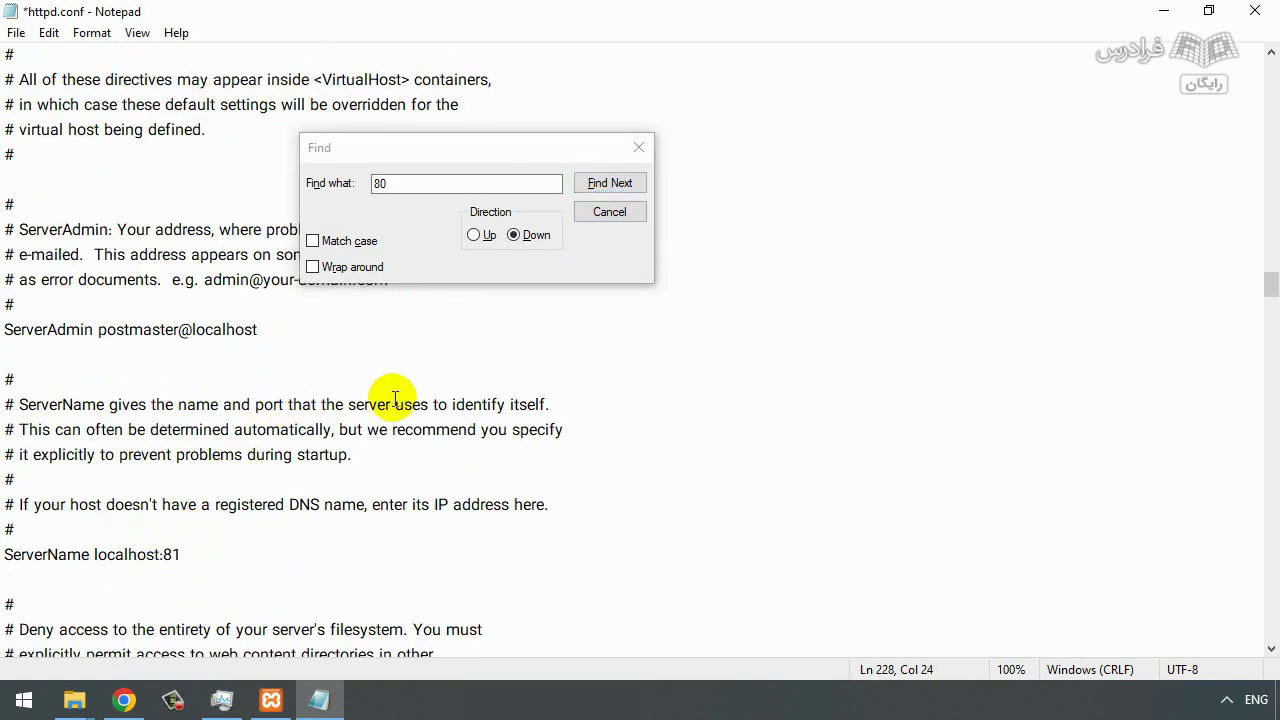
- Check for further occurrences of 80, end the search, and close httpd.conf with its changes saved
{"action": "left_click", "coordinate": [621, 184]}
{"action": "left_click", "coordinate": [685, 420]}
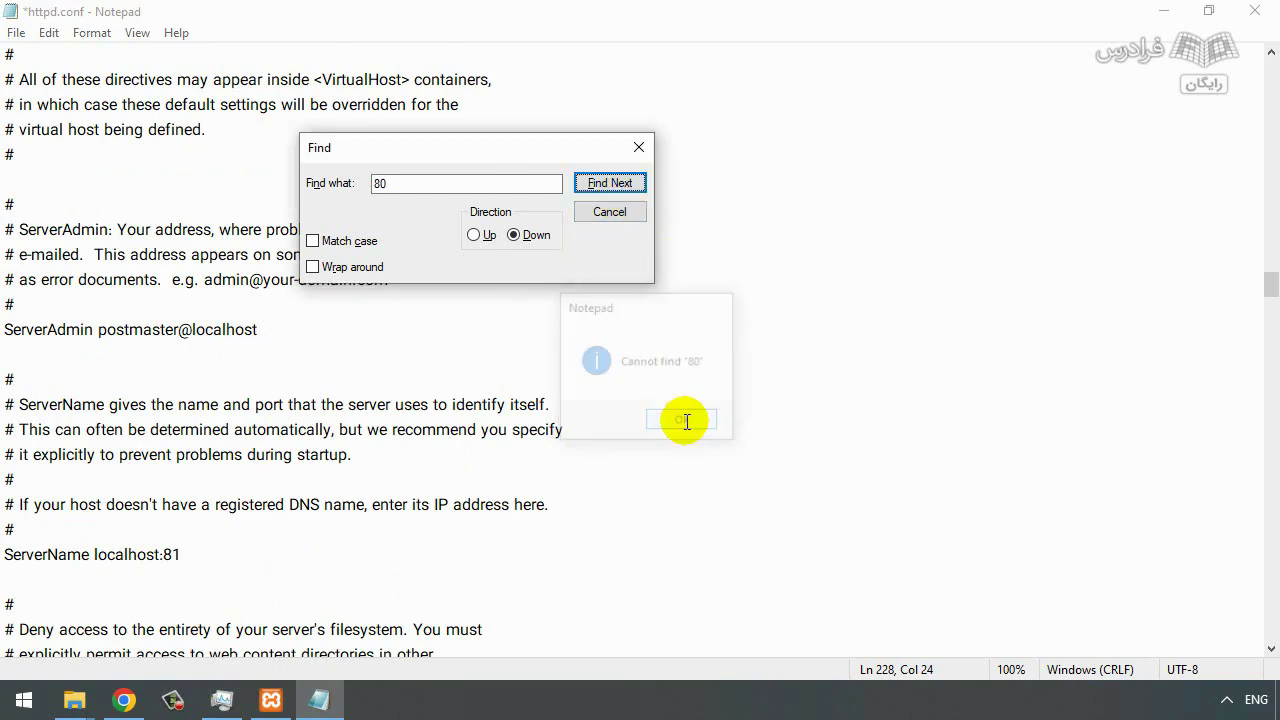
{"action": "left_click", "coordinate": [640, 150]}
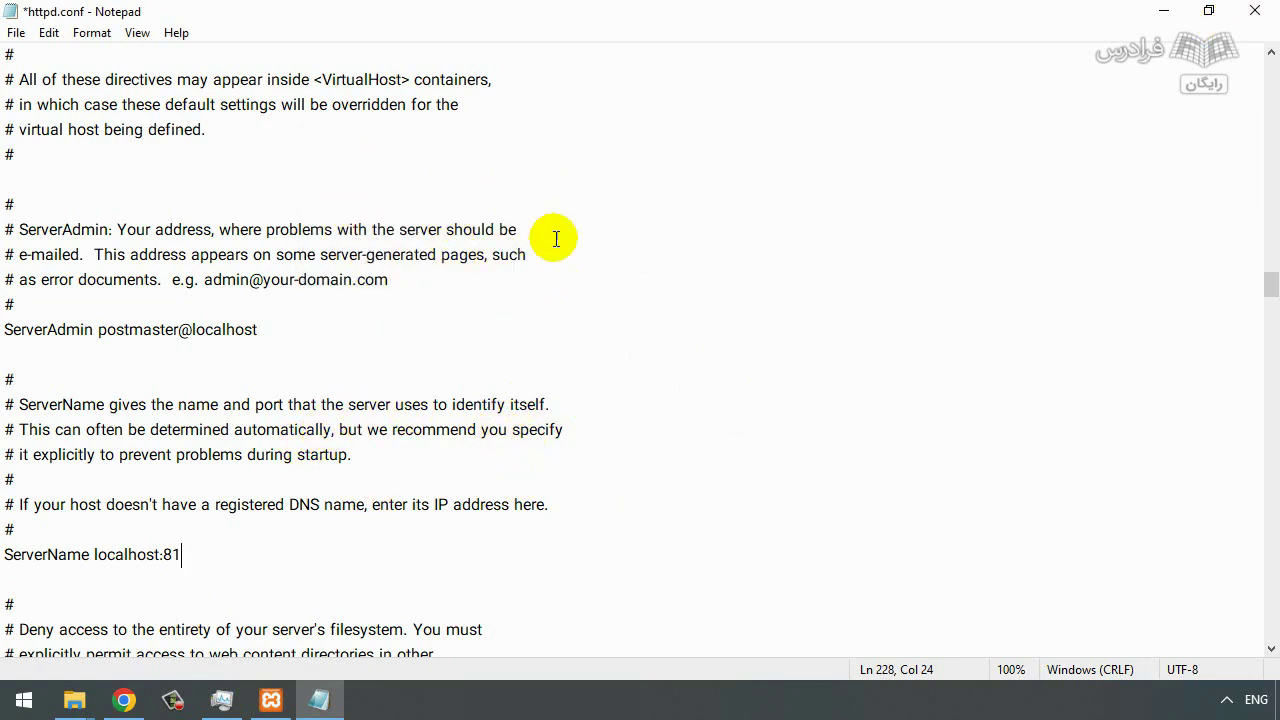
{"action": "left_click", "coordinate": [1274, 9]}
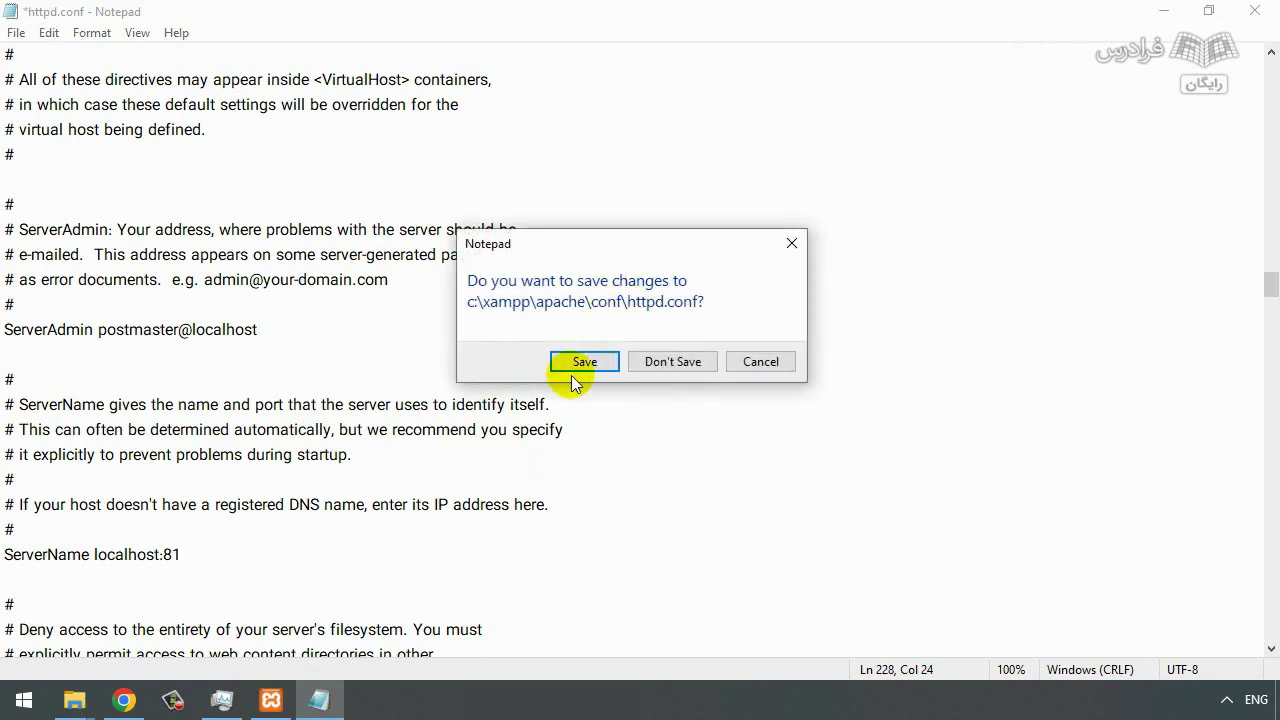
{"action": "left_click", "coordinate": [578, 362]}
- Start the Apache module in the XAMPP Control Panel and open its admin page in the browser
{"action": "left_click", "coordinate": [683, 235]}
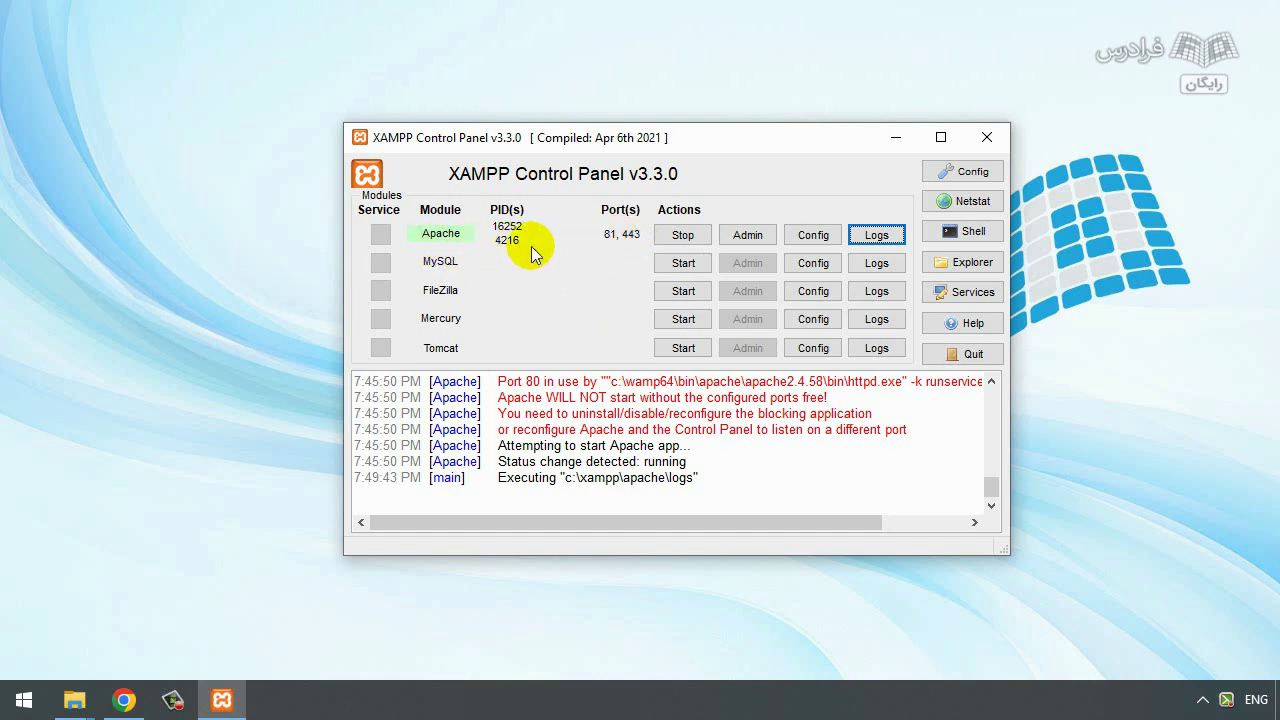
{"action": "left_click", "coordinate": [745, 234]}
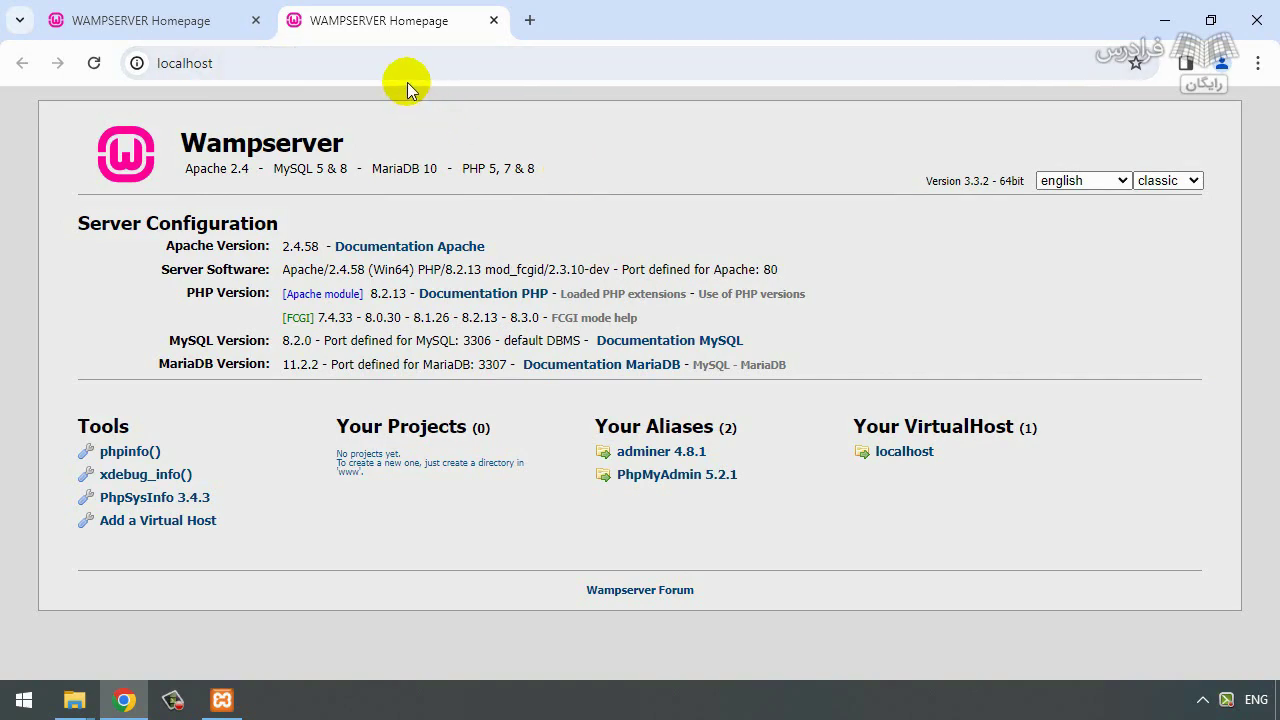
- Load localhost/dashboard/index.html in a new browser tab to check the XAMPP dashboard
{"action": "left_click", "coordinate": [530, 20]}
{"action": "type", "text": "/"}
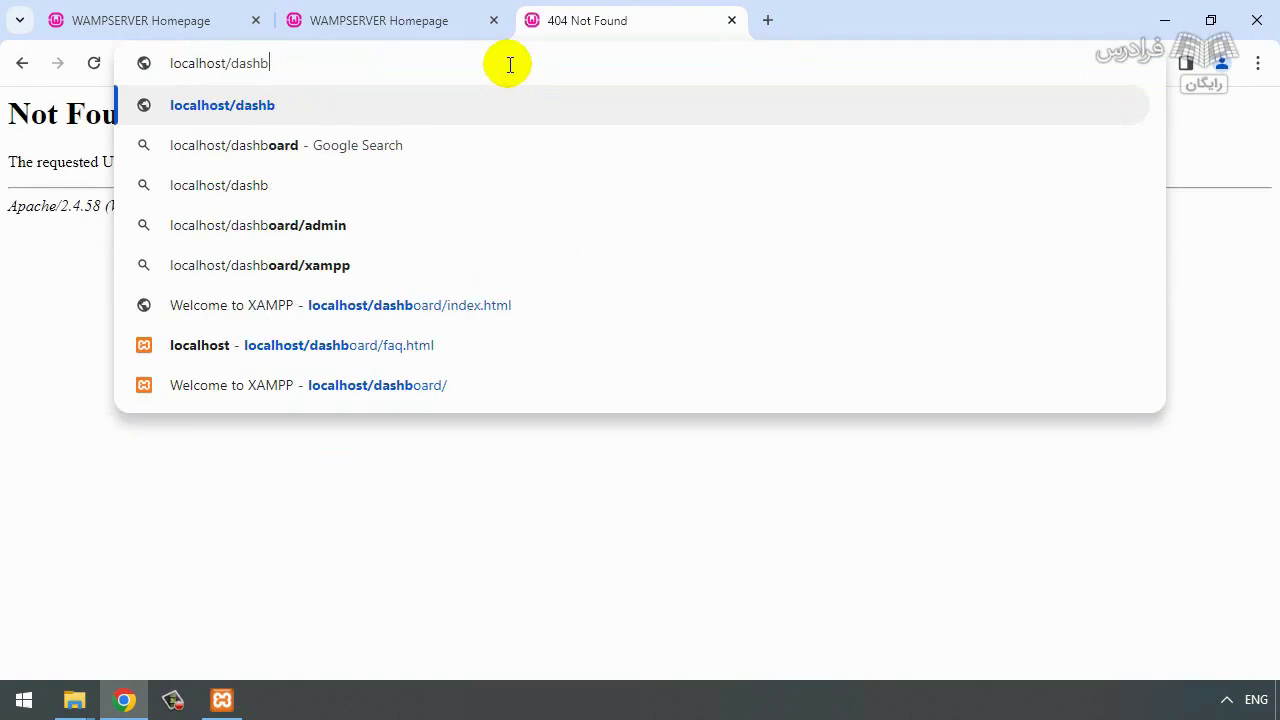
{"action": "key", "text": "BackSpace"}
{"action": "key", "text": "BackSpace"}
{"action": "key", "text": "BackSpace"}
{"action": "key", "text": "BackSpace"}
{"action": "key", "text": "BackSpace"}
{"action": "key", "text": "BackSpace"}
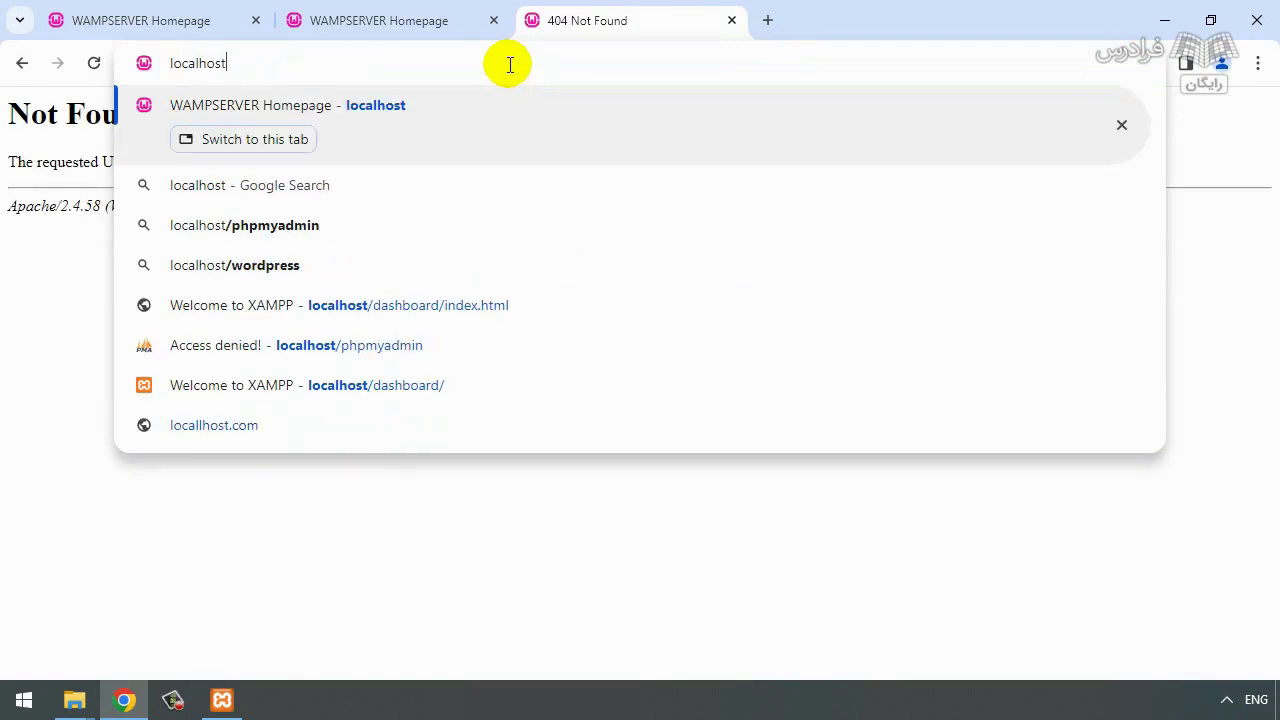
{"action": "type", "text": "/"}
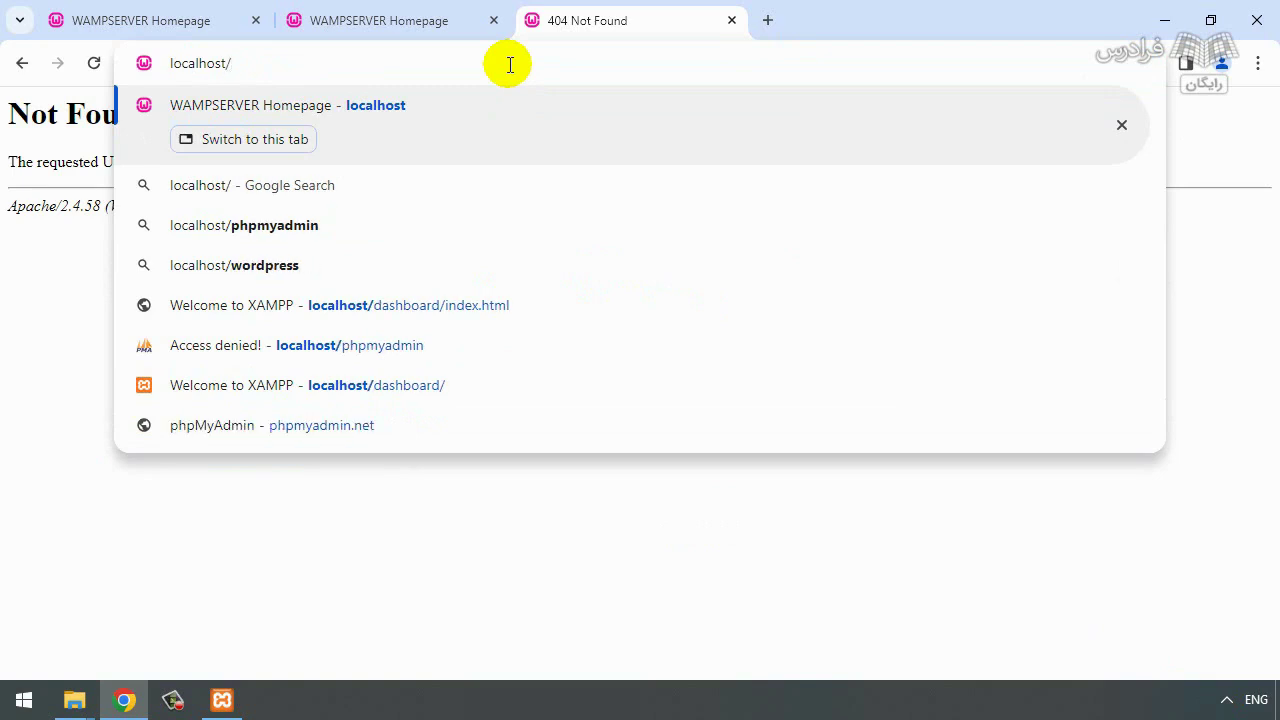
{"action": "type", "text": "dash"}
{"action": "key", "text": "Right"}
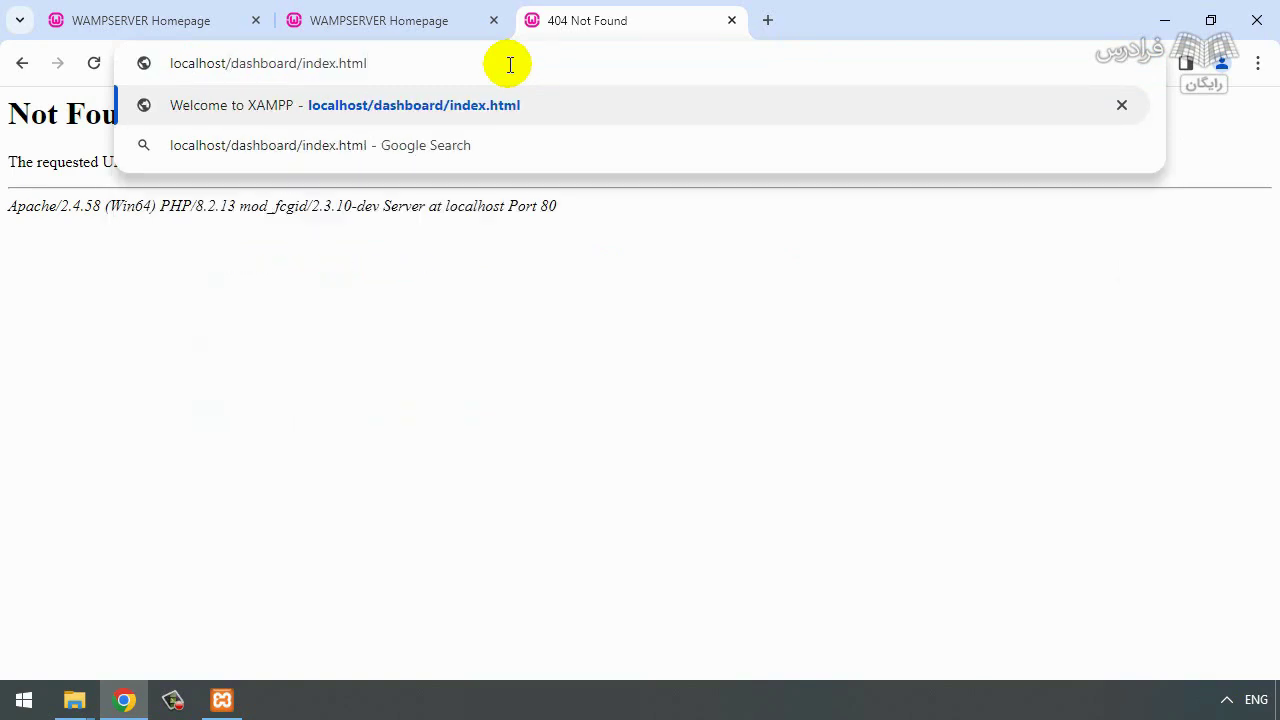
{"action": "key", "text": "Return"}
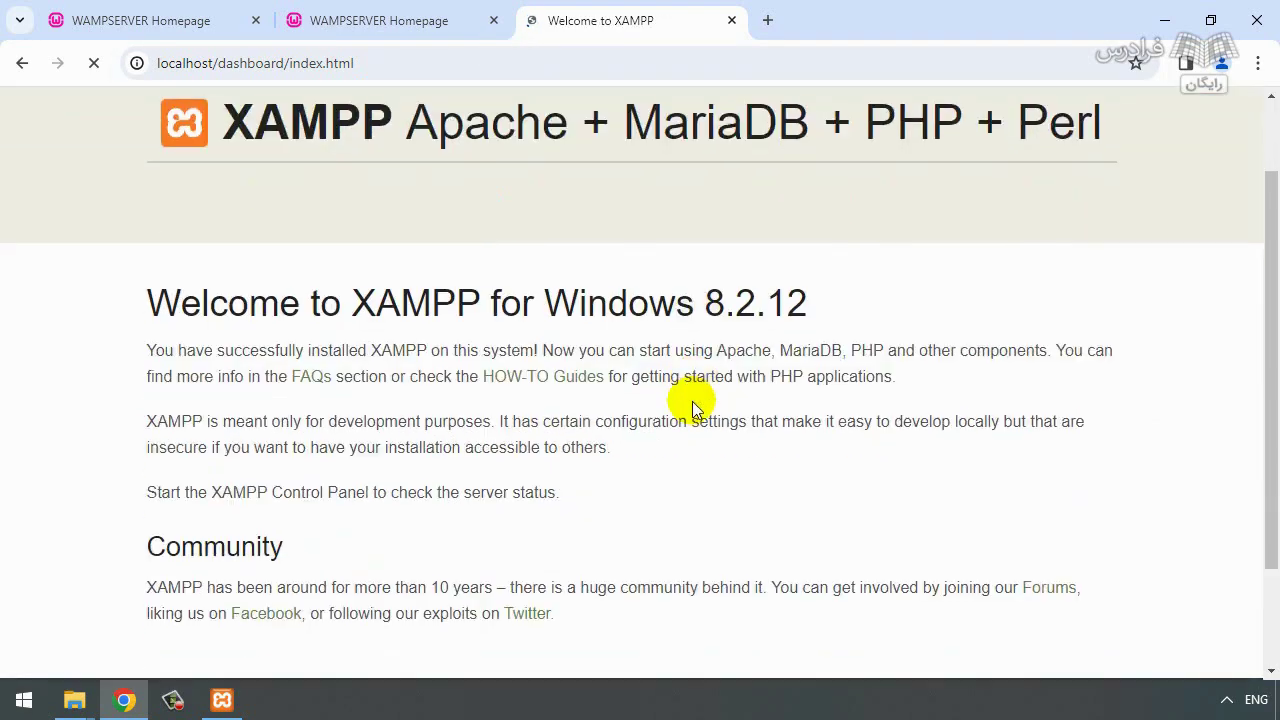